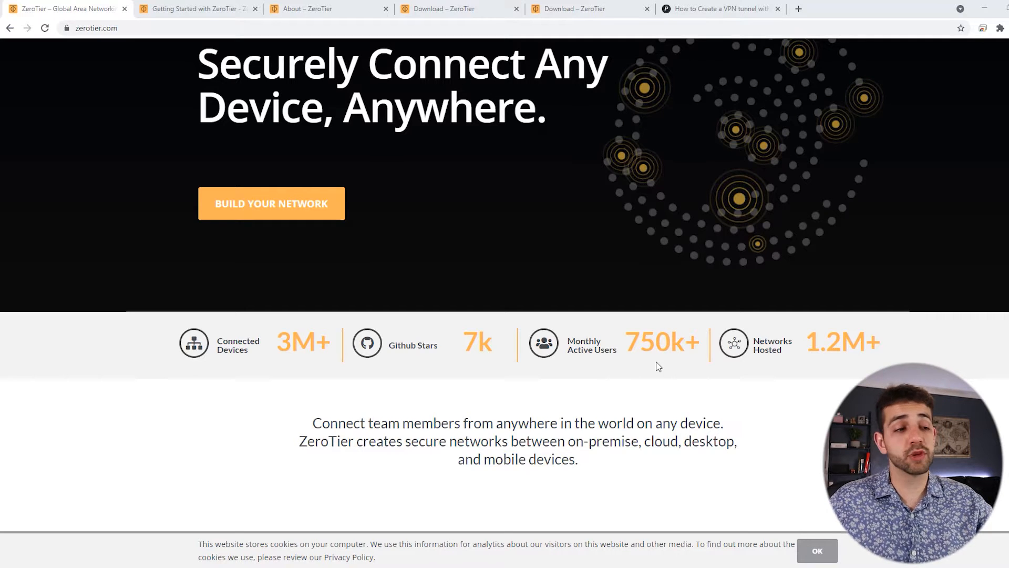
Scroll zerotier.com down to the 'ZeroTier Runs On' icons for Windows, MacOS, Linux, NAS and others.
scroll(851, 547, down, 1)
scroll(852, 547, down, 6)
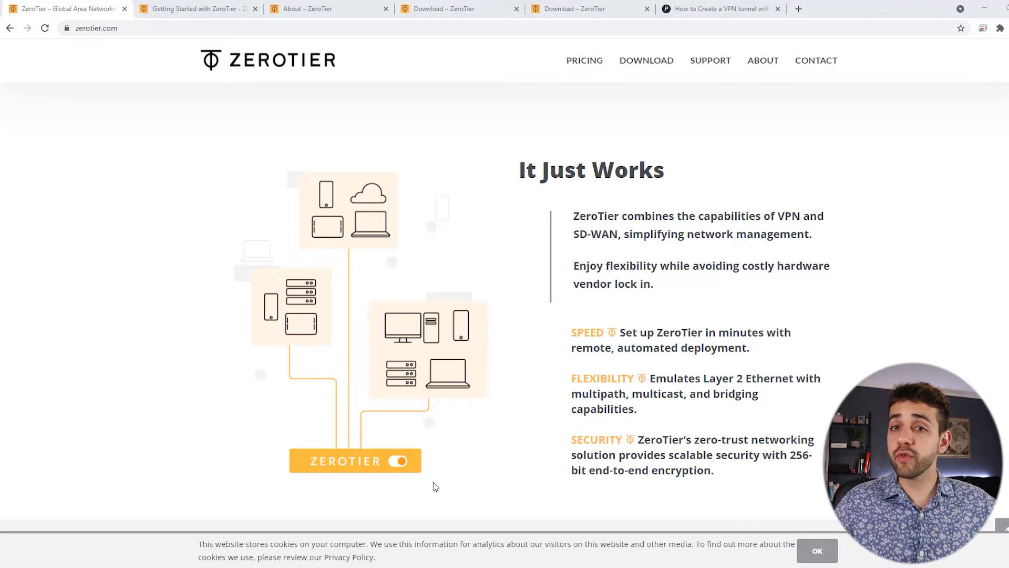
scroll(513, 403, down, 1)
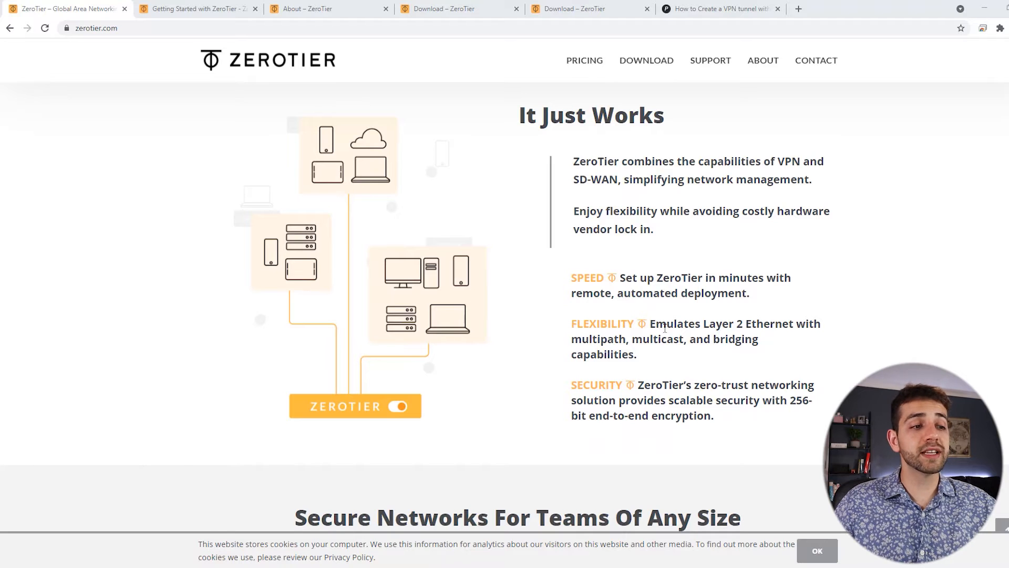
scroll(736, 423, down, 2)
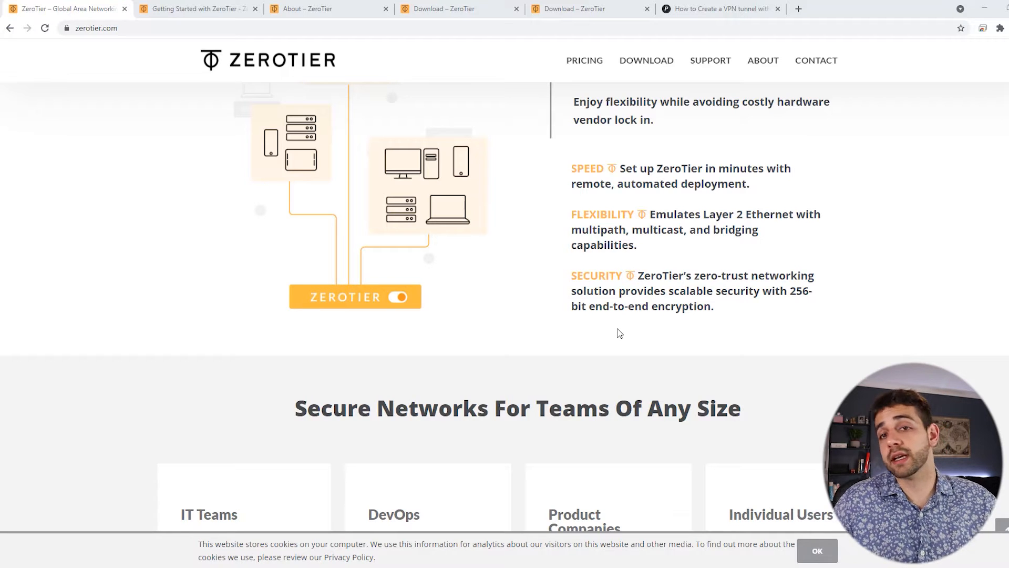
scroll(620, 333, down, 6)
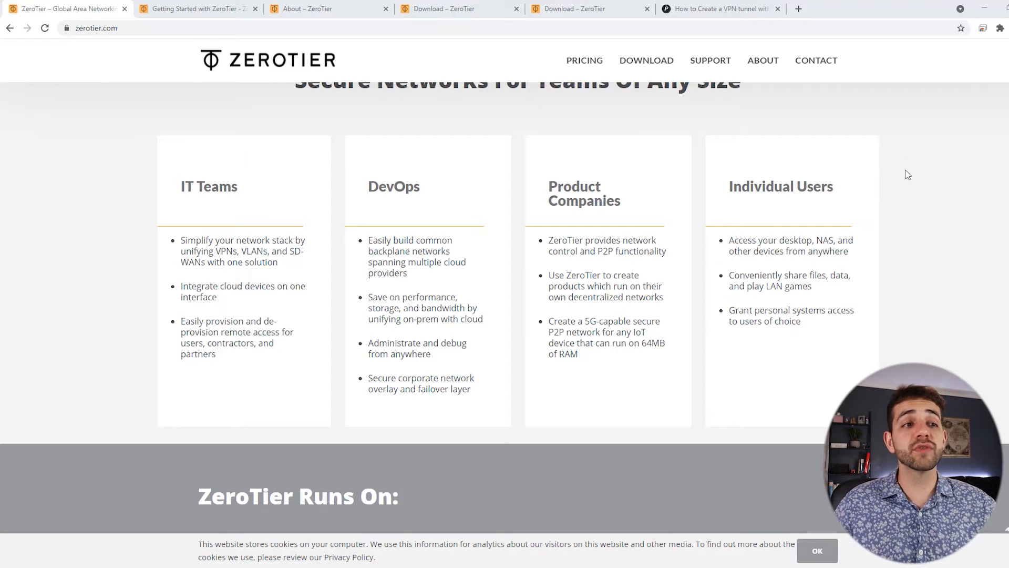
scroll(661, 327, down, 9)
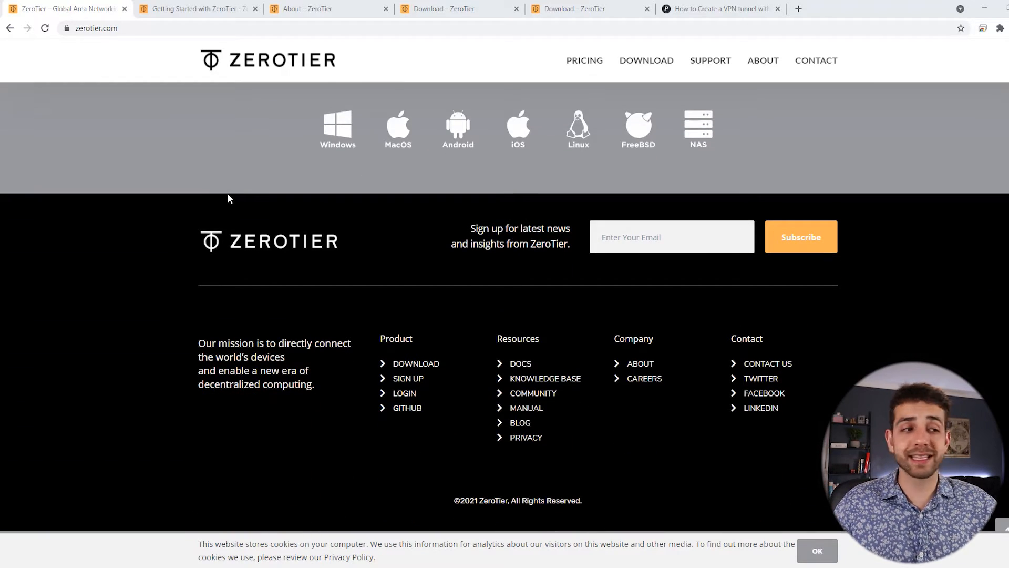
scroll(228, 194, up, 2)
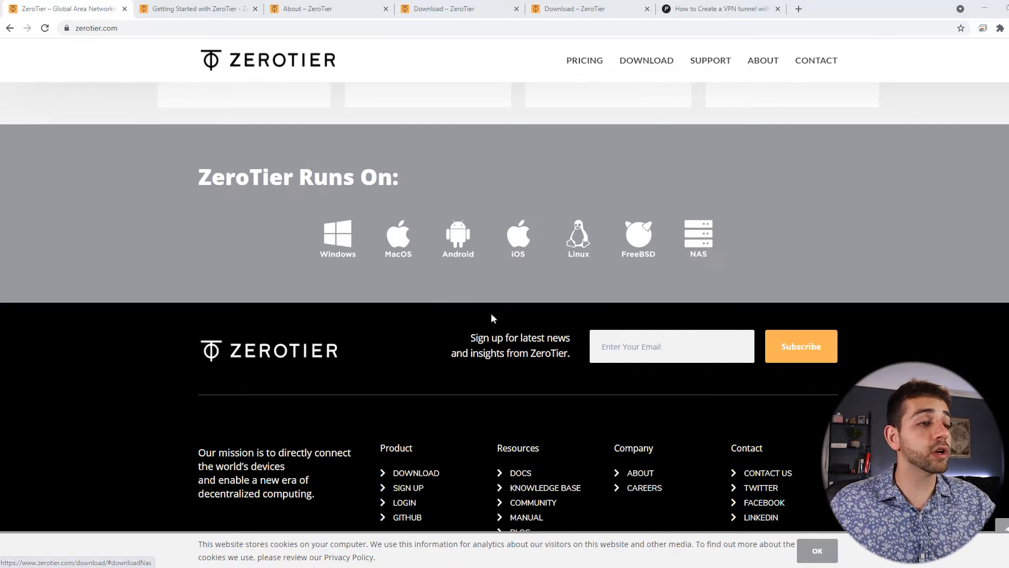
Open ZeroTier's Linux download page and scroll to the LINUX (DEB/RPM) instructions.
click(576, 241)
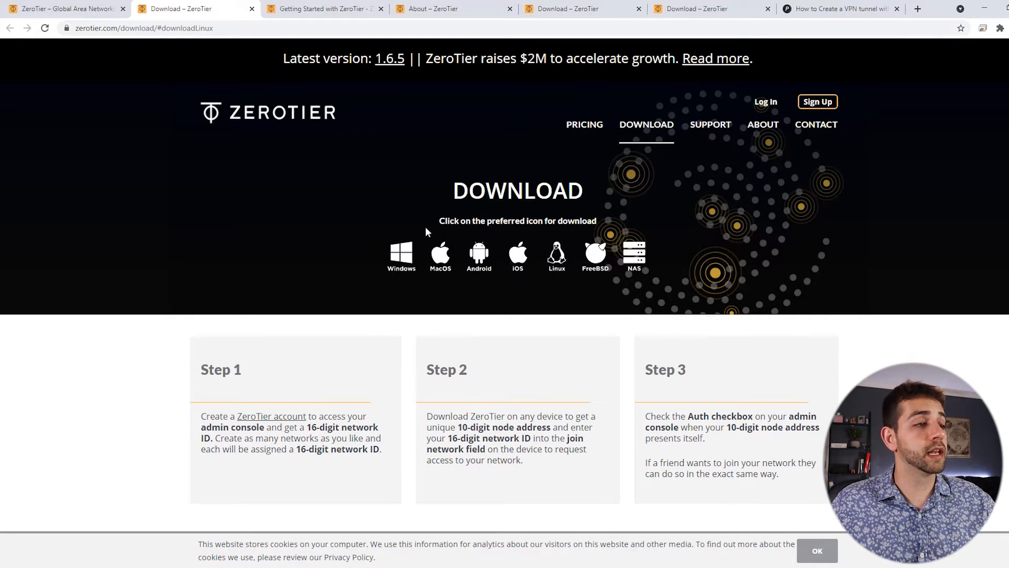
scroll(525, 342, down, 2)
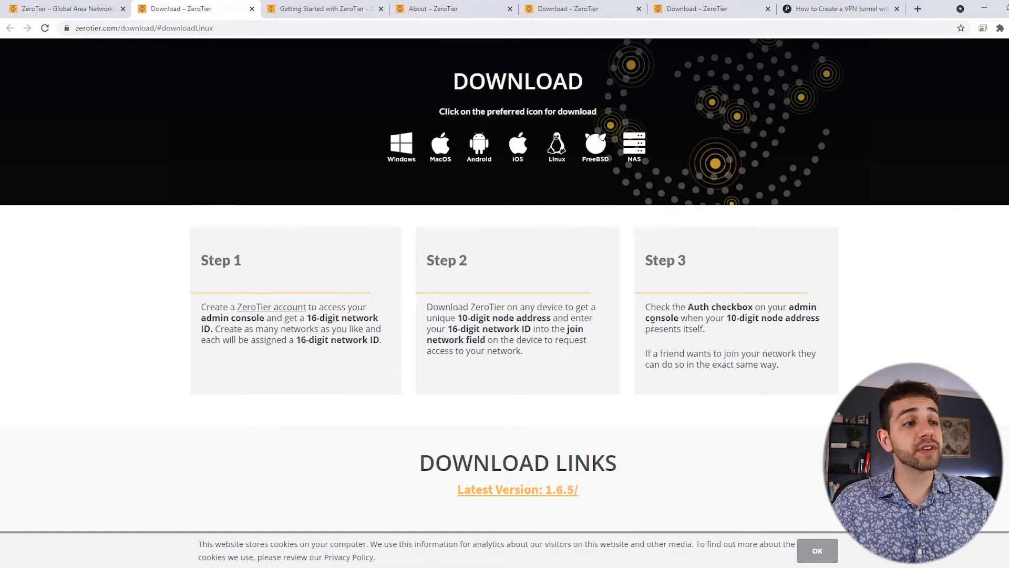
scroll(653, 327, down, 6)
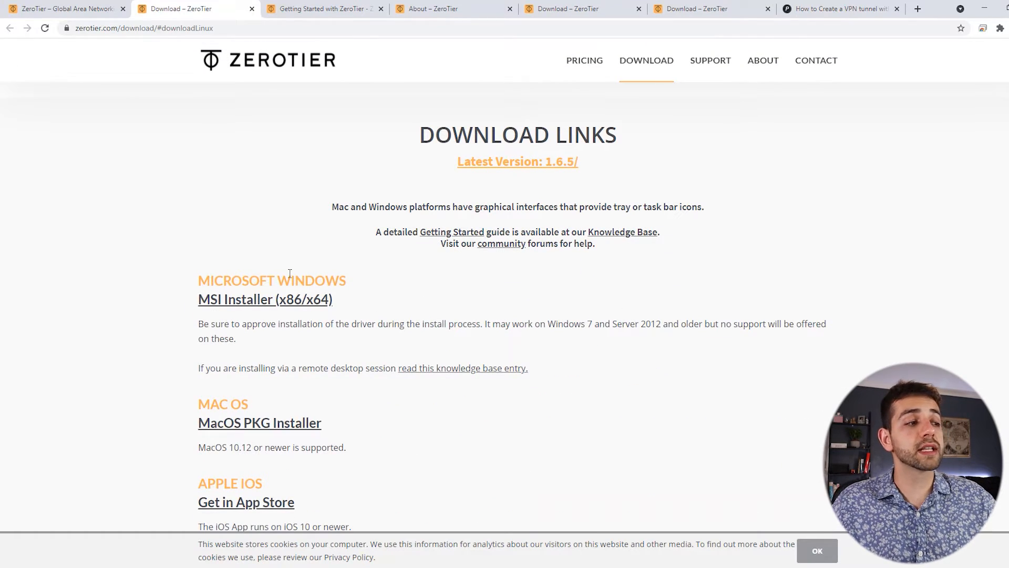
scroll(291, 274, down, 3)
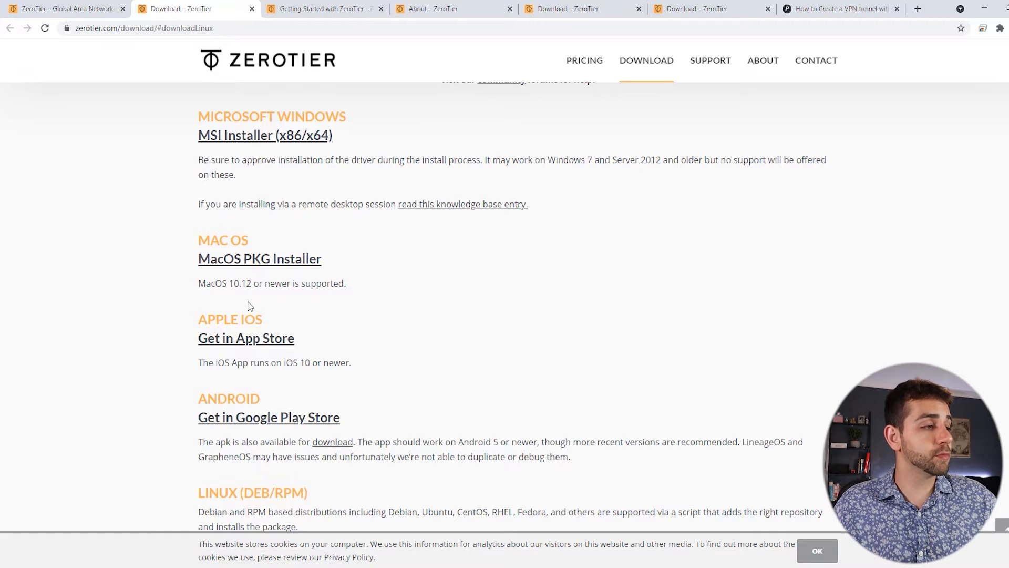
scroll(245, 332, down, 7)
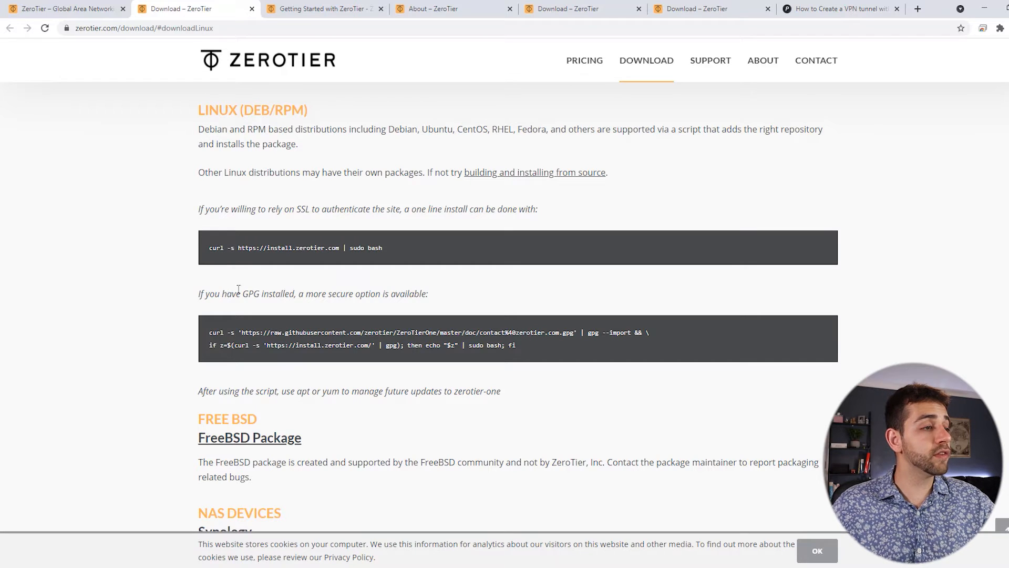
Select the GPG-verified install command in the code box for copying.
drag(222, 294, 447, 295)
drag(260, 294, 434, 333)
drag(537, 345, 476, 349)
scroll(220, 342, down, 1)
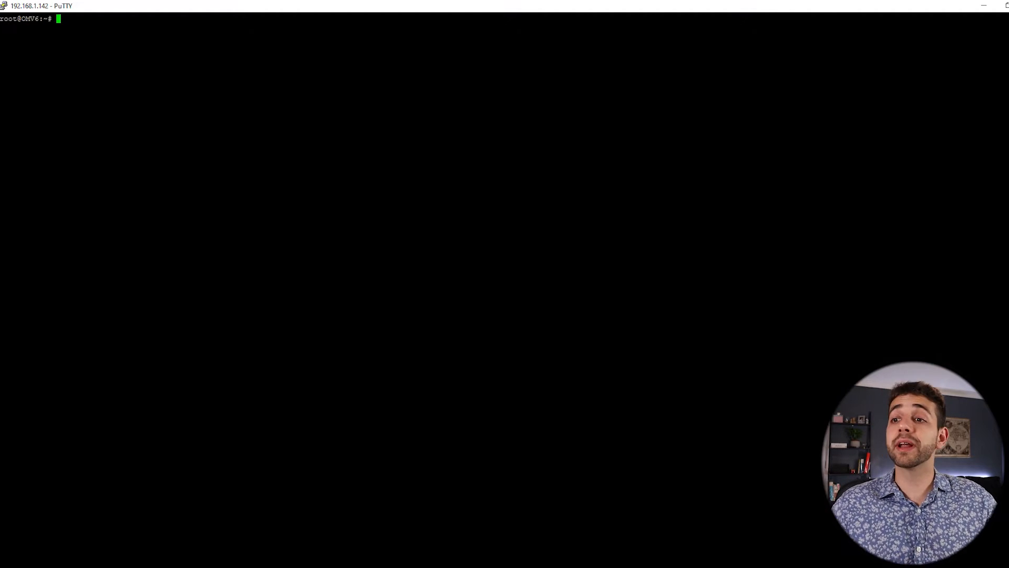
Run 'sudo apt install curl' and confirm with y, which fails with 404 errors.
text(sudo apt install curl)
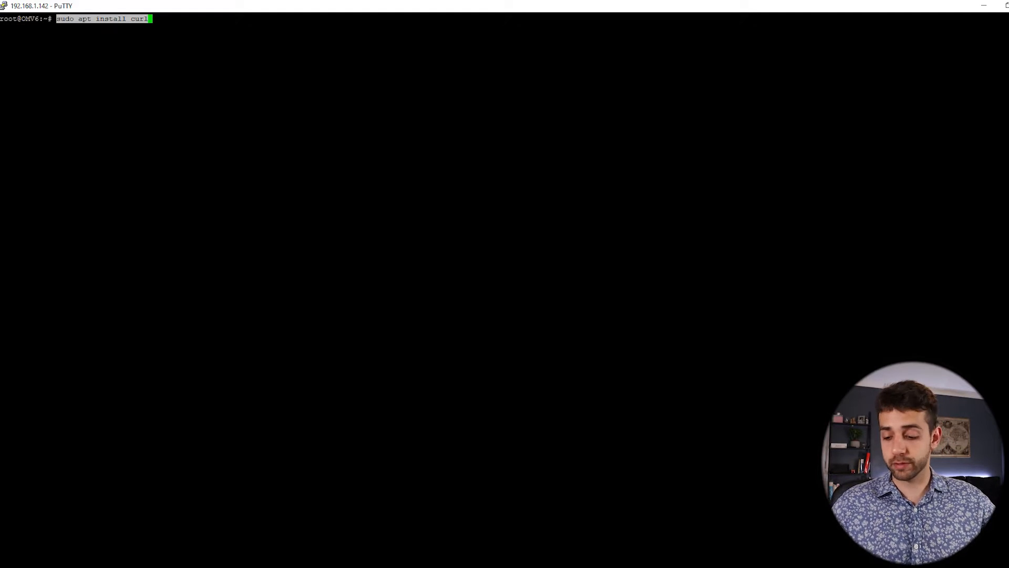
key(Return)
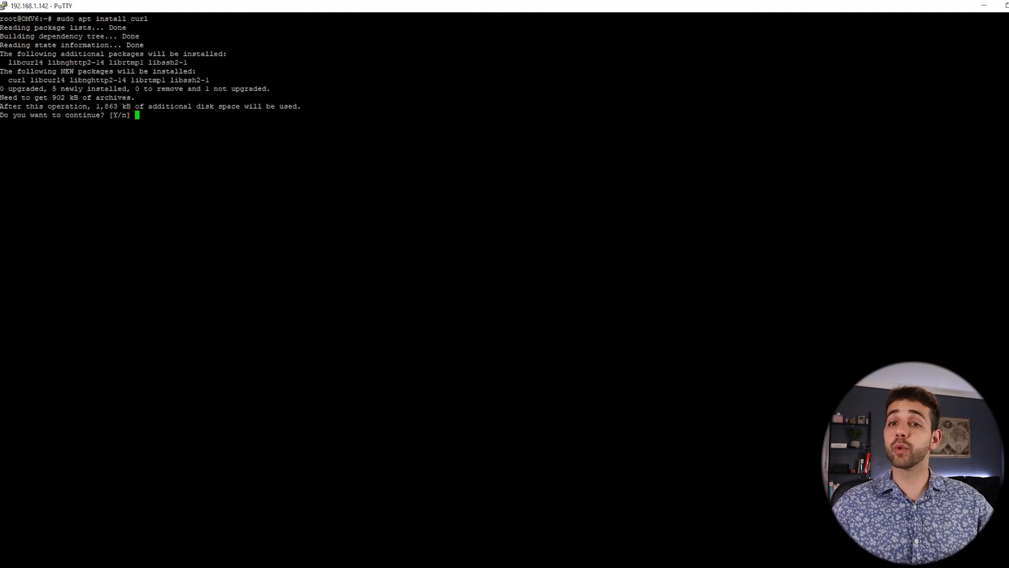
text(y)
key(Return)
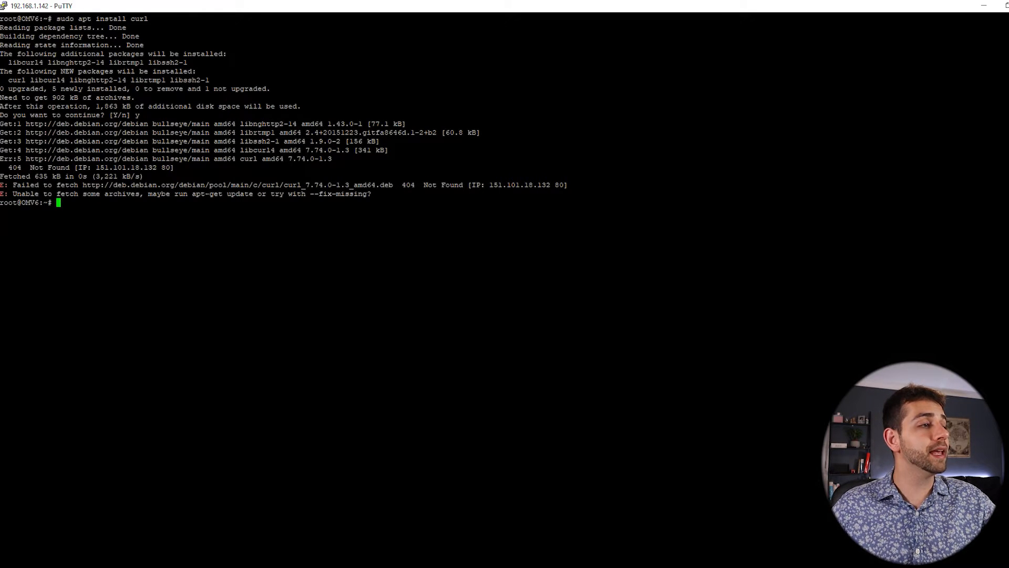
Copy the suggested 'apt-get update' command and run it at a fresh prompt.
drag(188, 194, 254, 194)
key(ctrl+c)
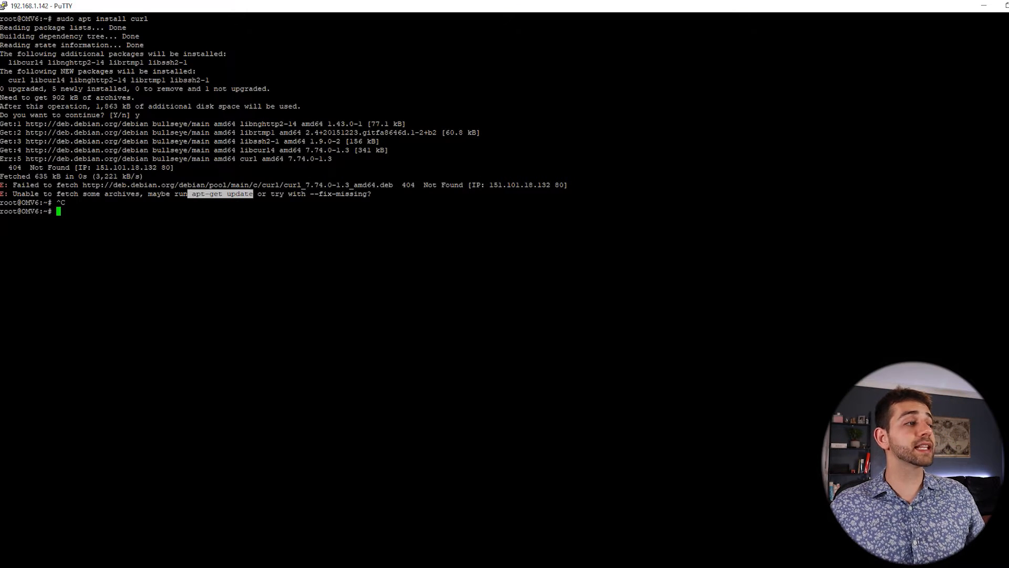
key(shift+Insert)
key(Return)
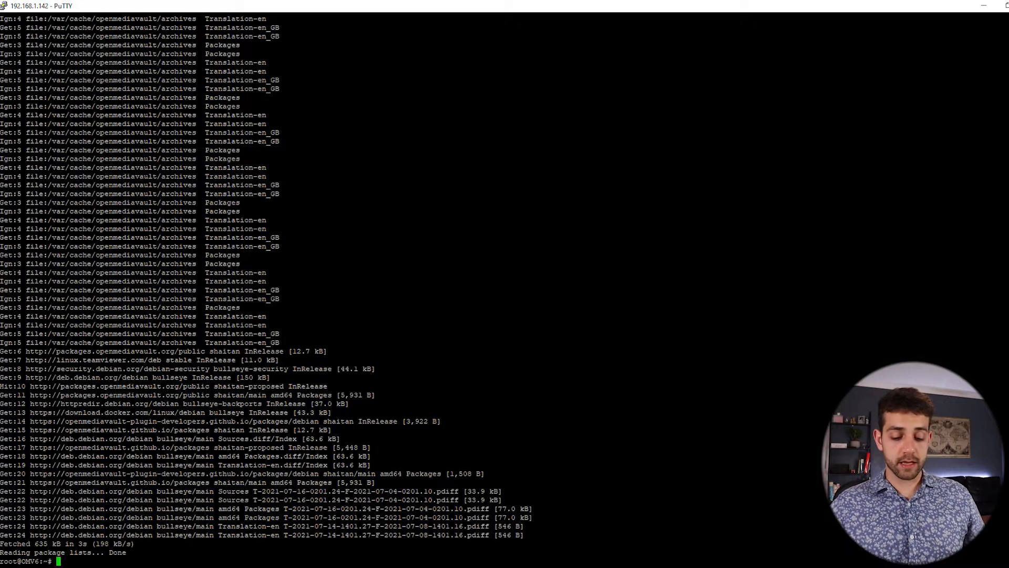
Clear the terminal, rerun 'sudo apt install curl' from history, confirm with y, then clear again.
text(clear)
key(Return)
key(Up)
key(Up)
key(Up)
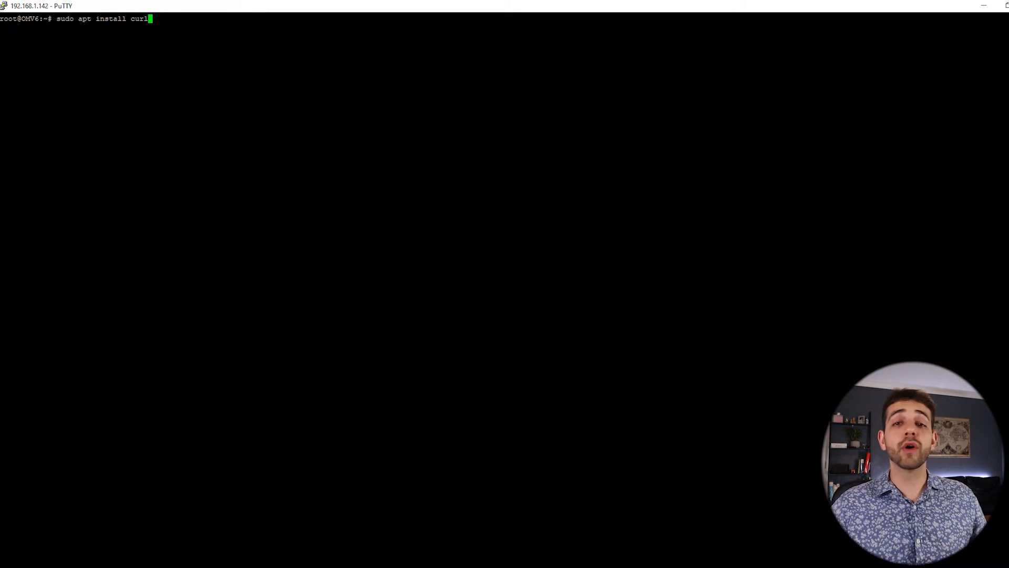
key(Return)
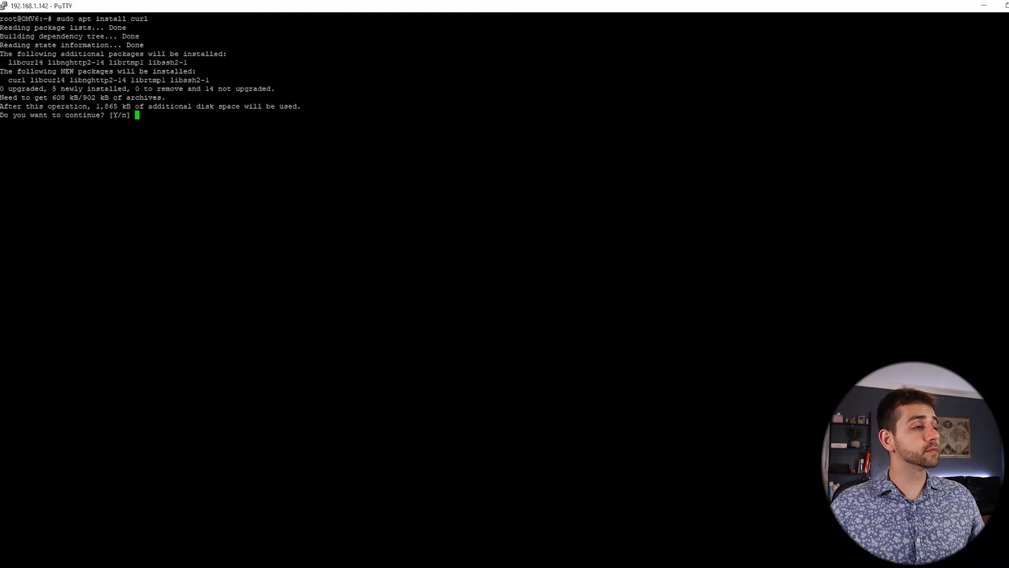
text(y)
key(Return)
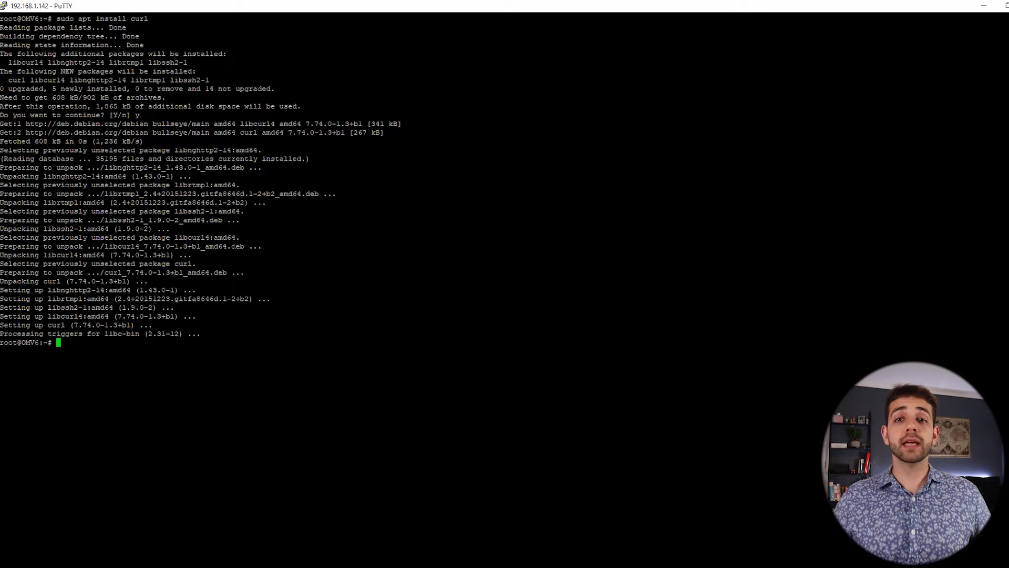
text(clear)
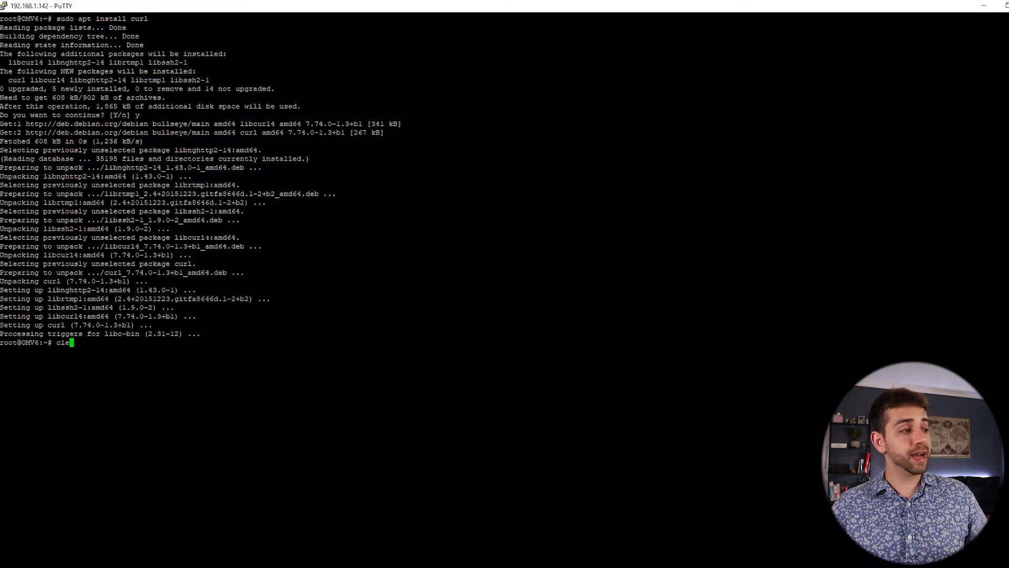
key(Return)
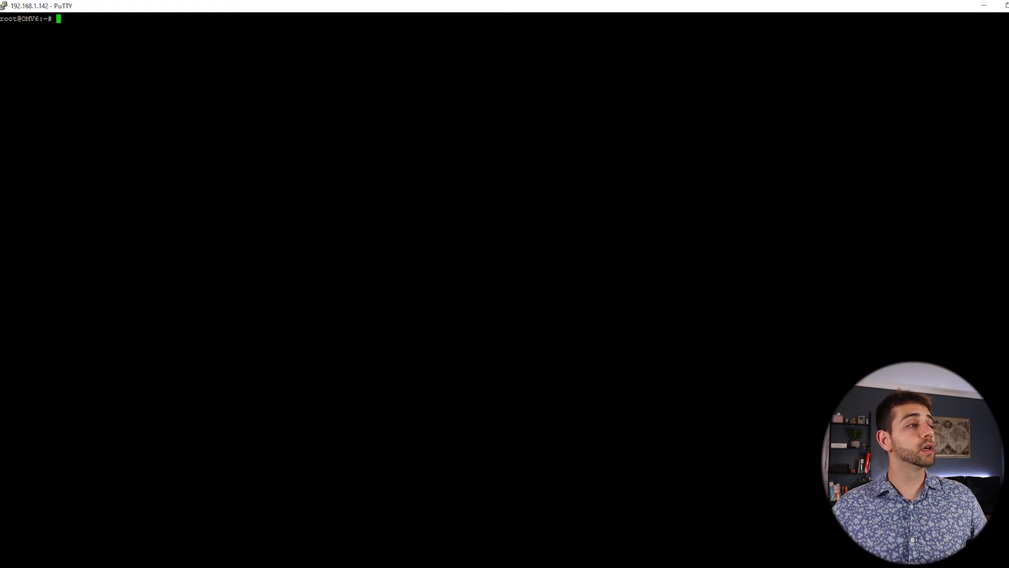
Paste and run the GPG ZeroTier install command, then copy the printed ZeroTier address.
key(shift+Insert)
key(Return)
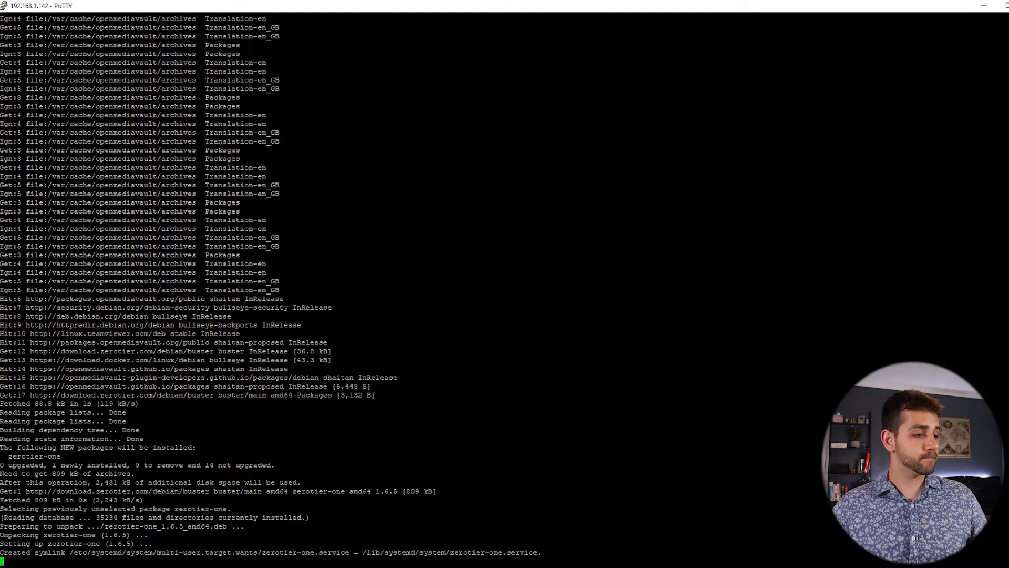
drag(25, 543, 218, 543)
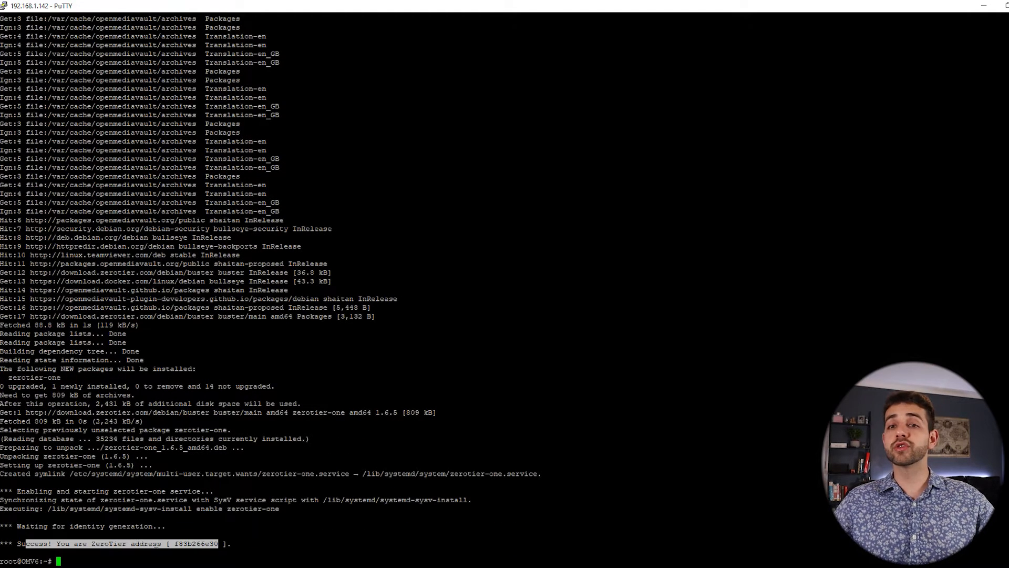
click(218, 543)
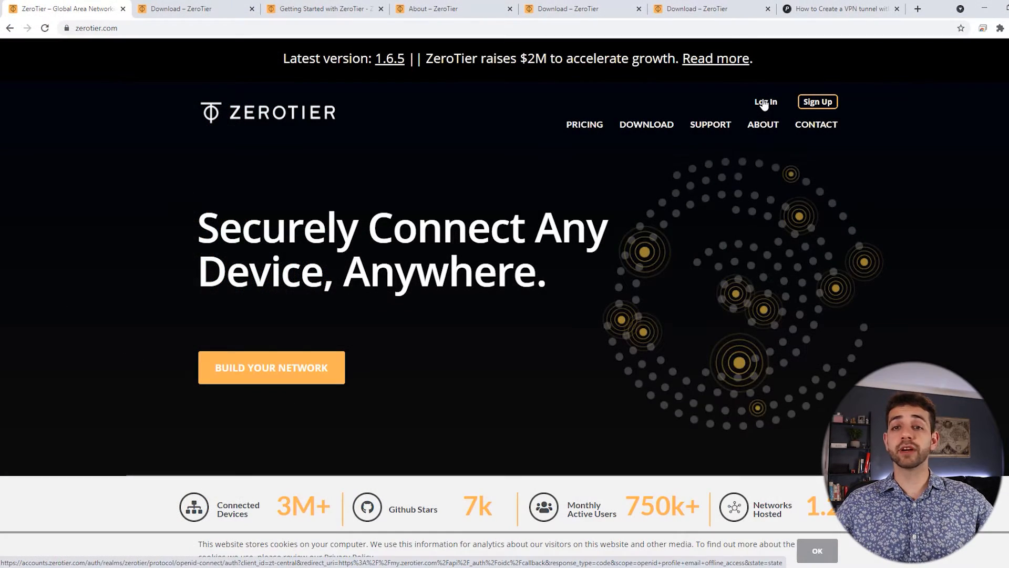
Sign in with Google, create a network, and open the new modest_metcalfe network's settings.
click(765, 104)
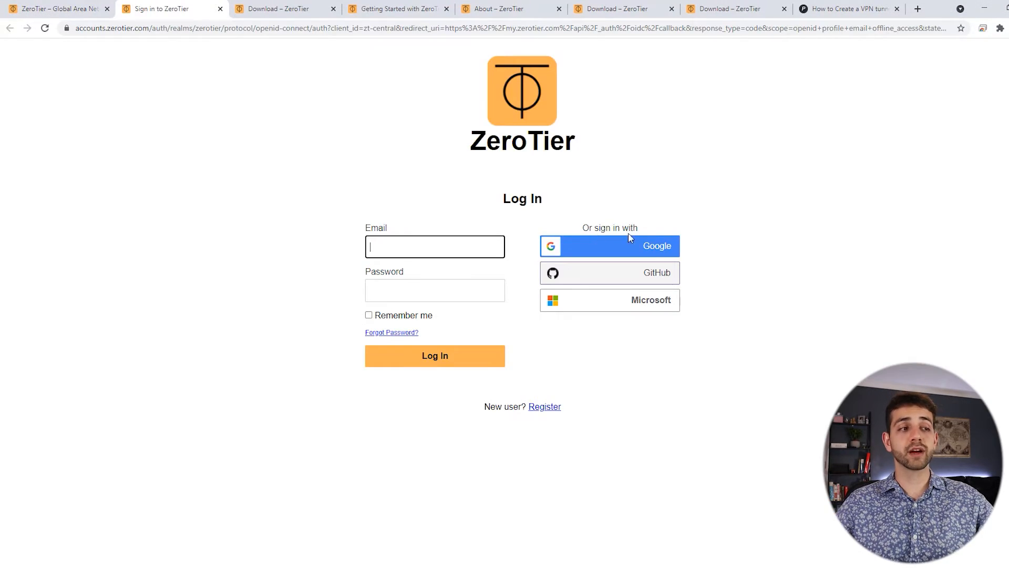
click(660, 248)
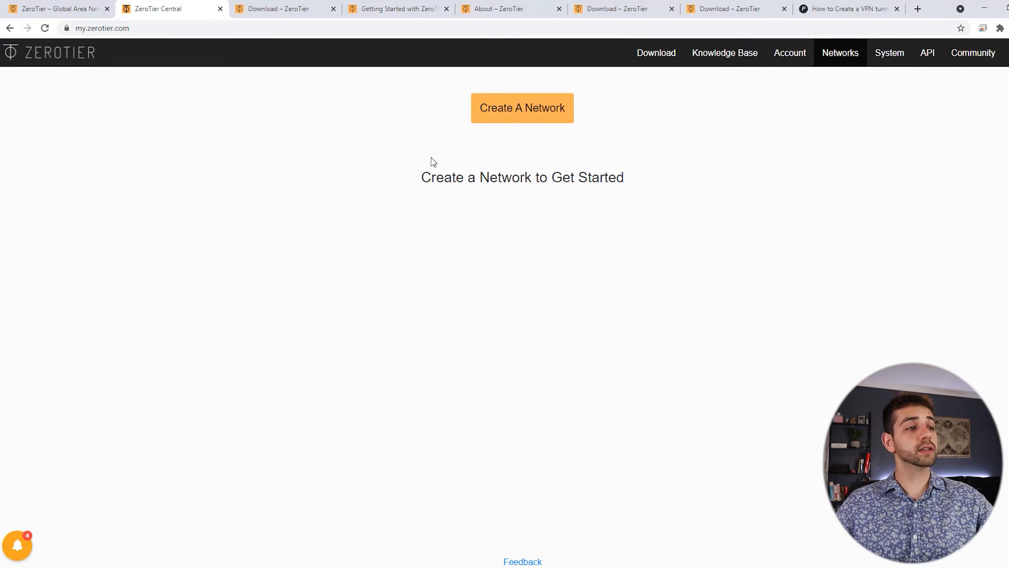
click(515, 119)
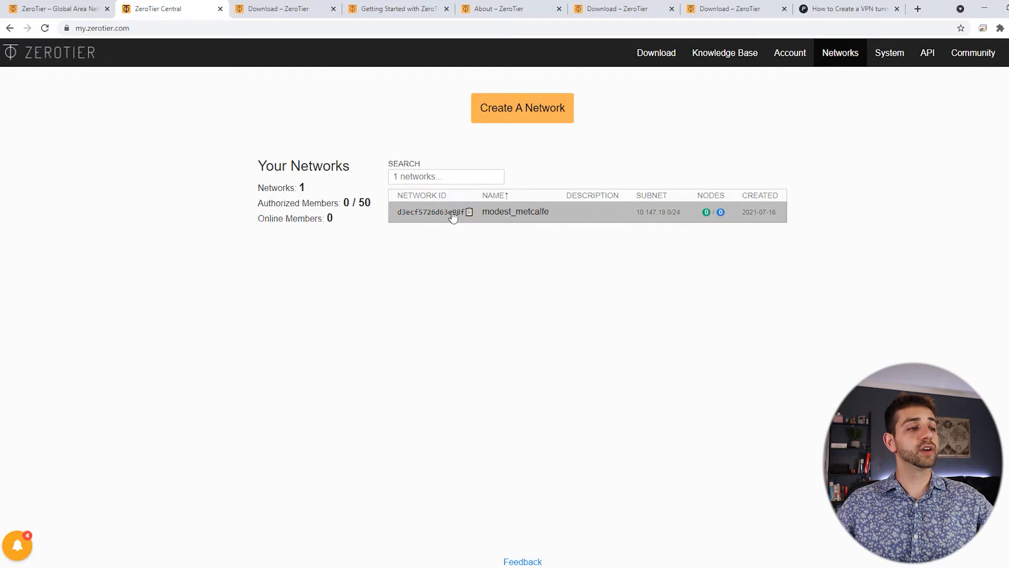
click(529, 221)
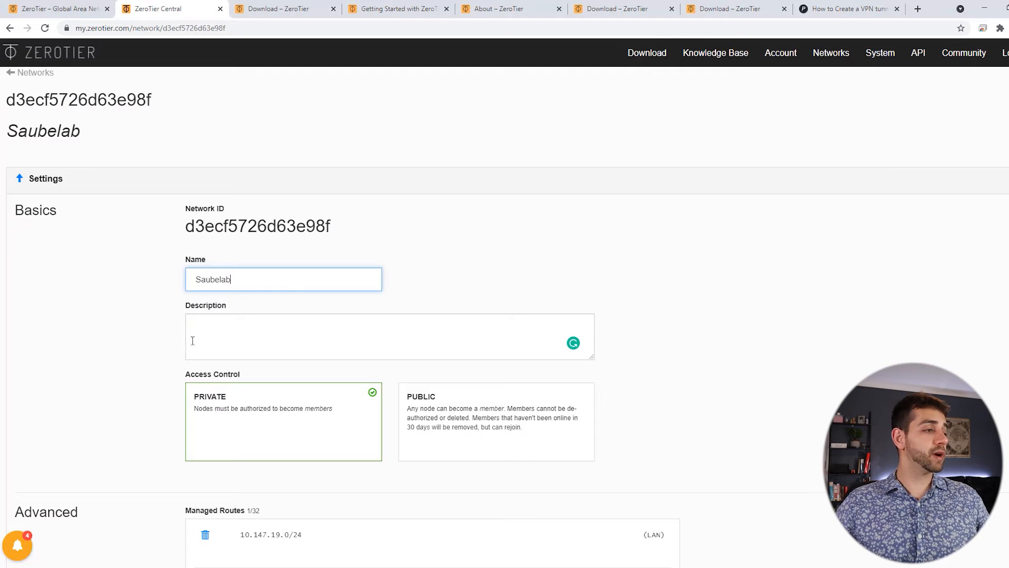
Confirm the network name and scroll through its settings to the Manually Add Member section.
click(146, 327)
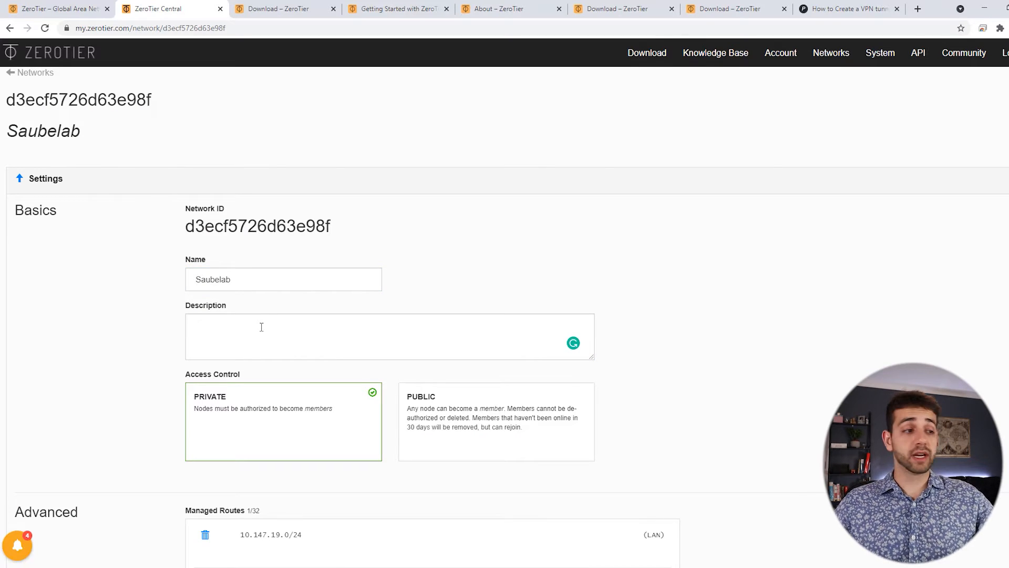
scroll(226, 415, down, 3)
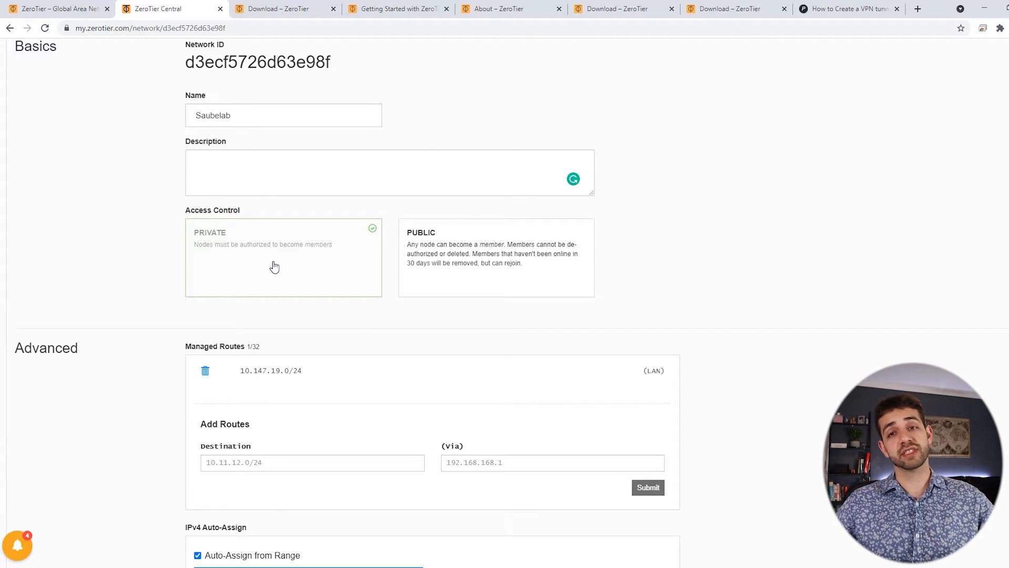
scroll(275, 267, down, 3)
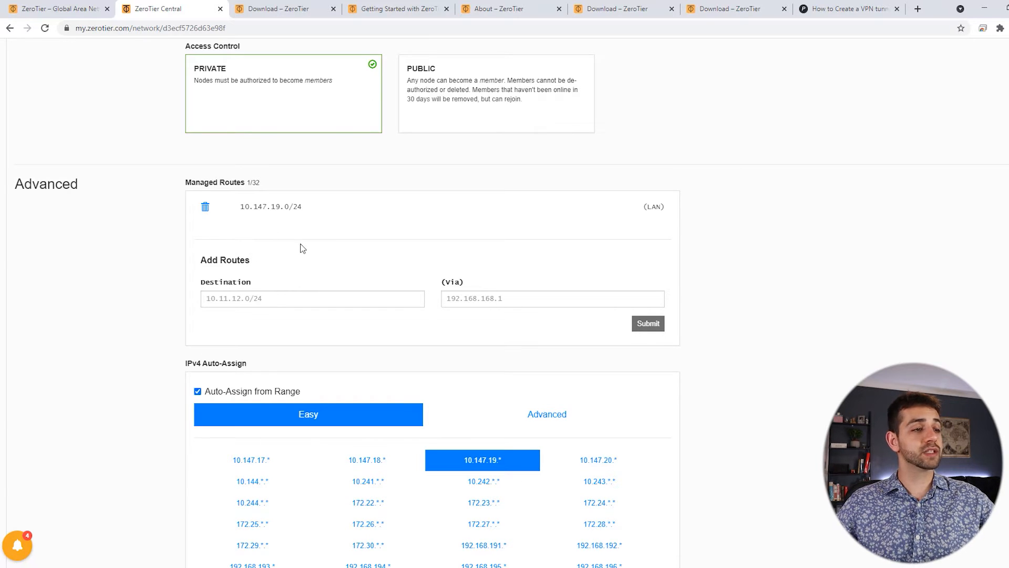
scroll(301, 244, down, 4)
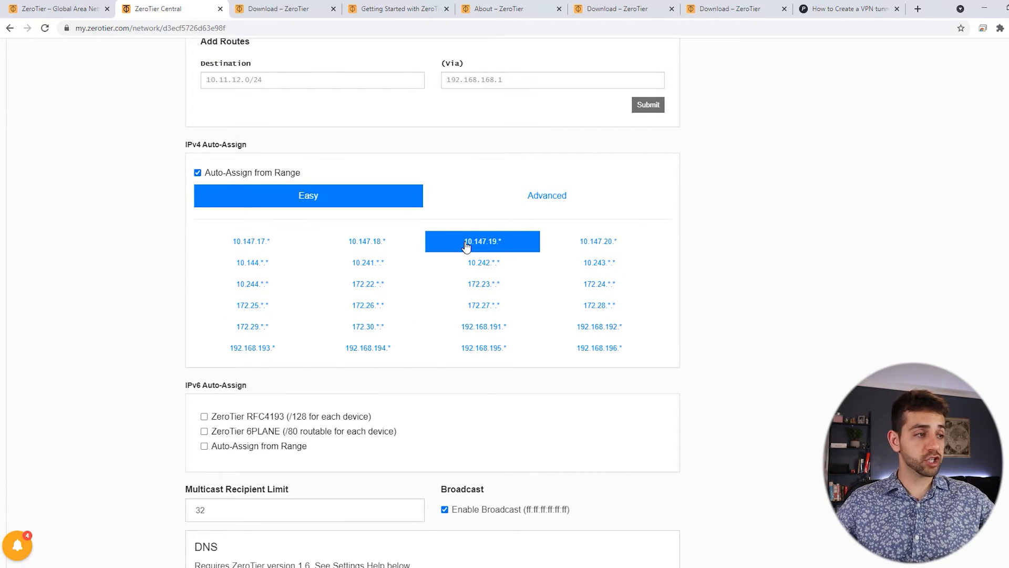
scroll(463, 245, down, 3)
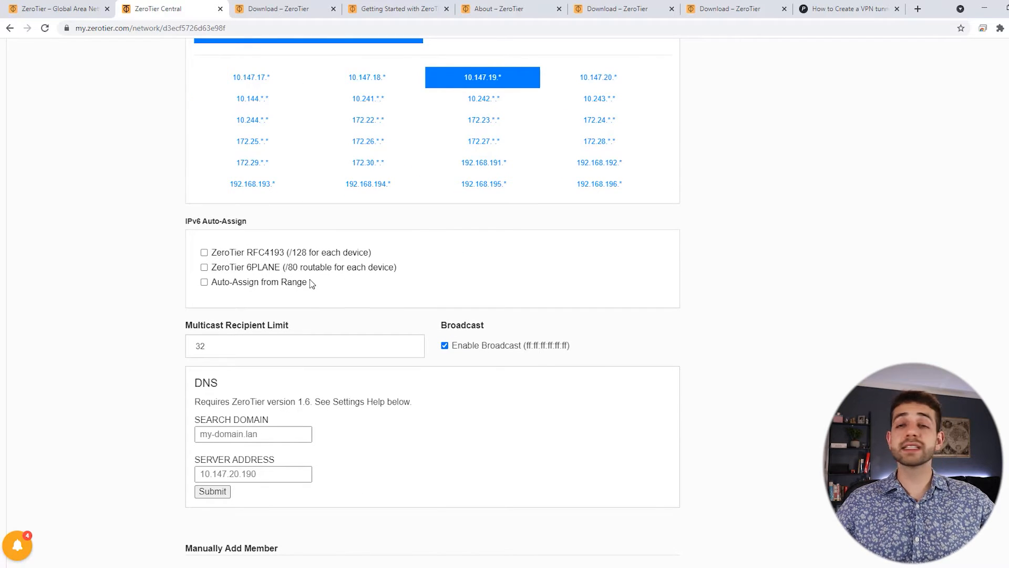
scroll(295, 251, down, 5)
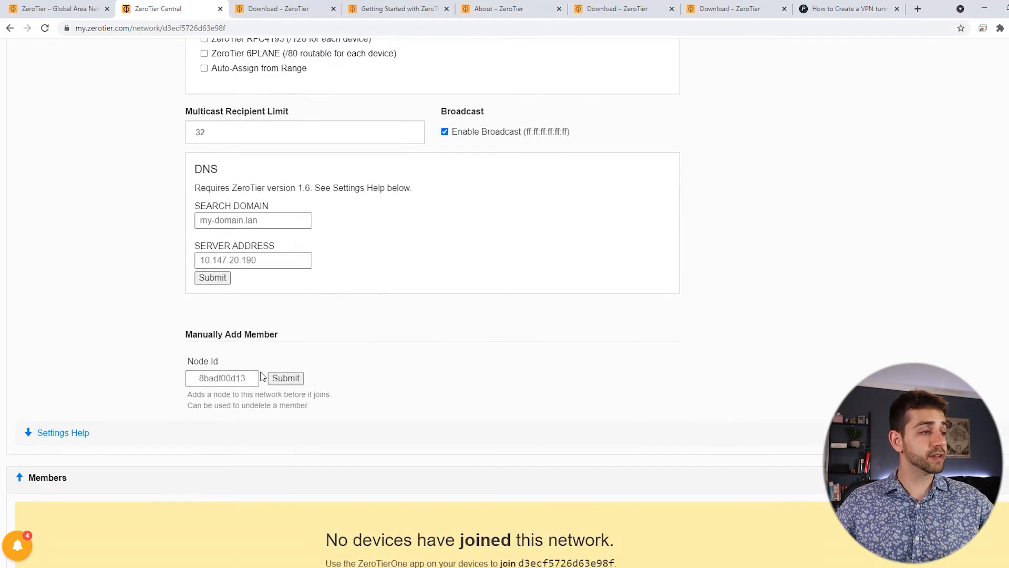
scroll(263, 376, down, 2)
scroll(263, 377, down, 8)
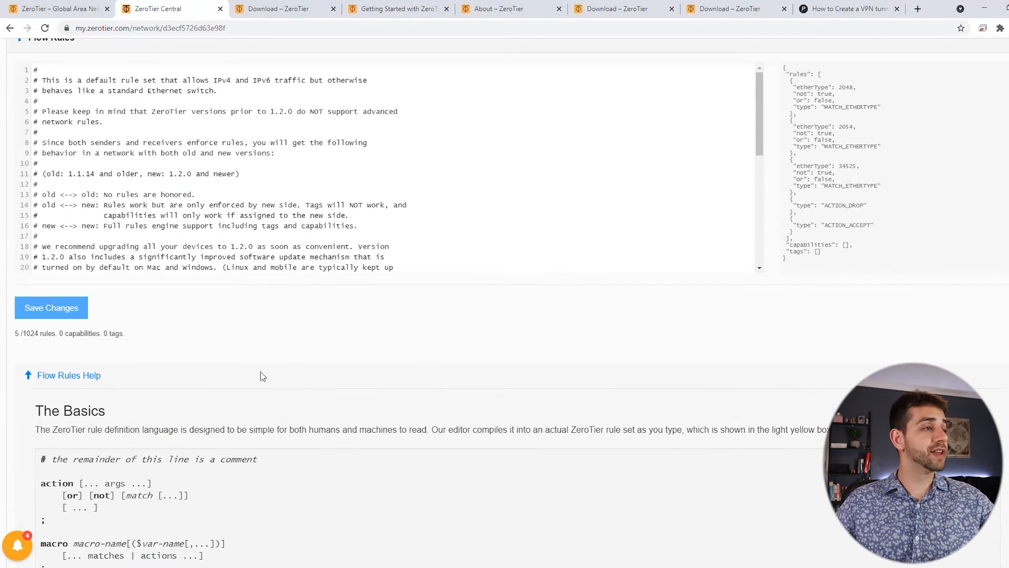
scroll(262, 376, up, 4)
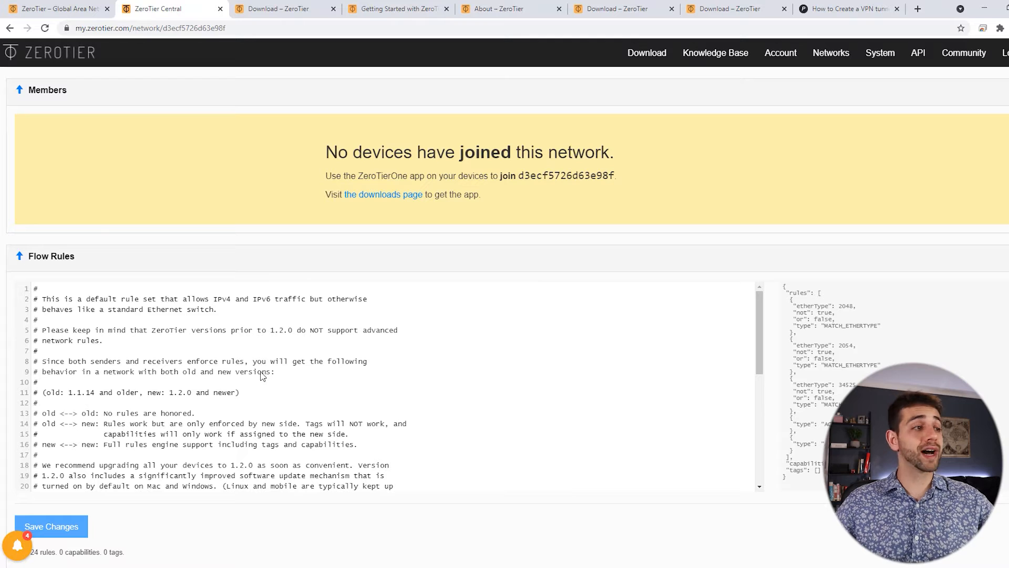
scroll(261, 374, up, 5)
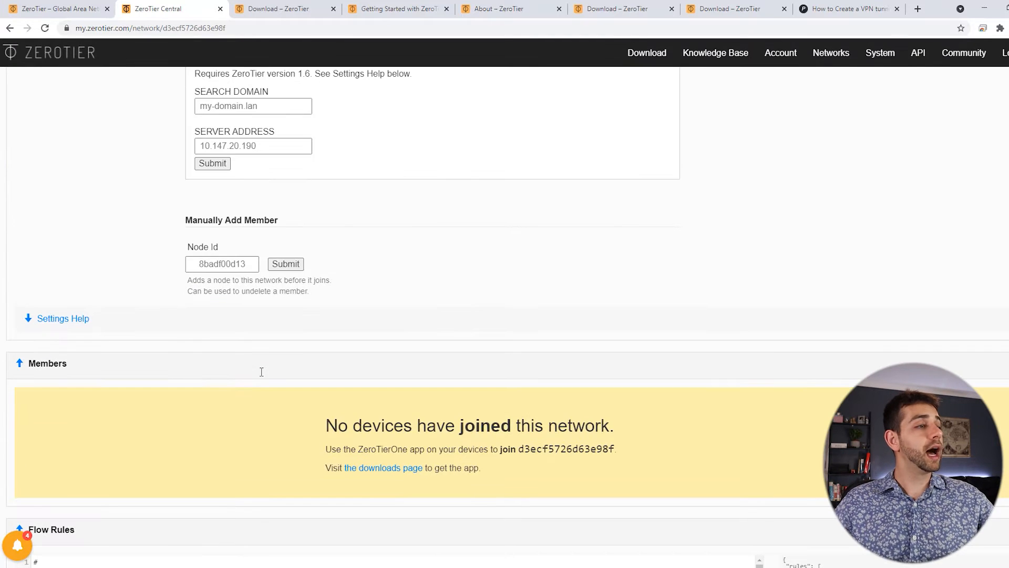
drag(235, 249, 184, 218)
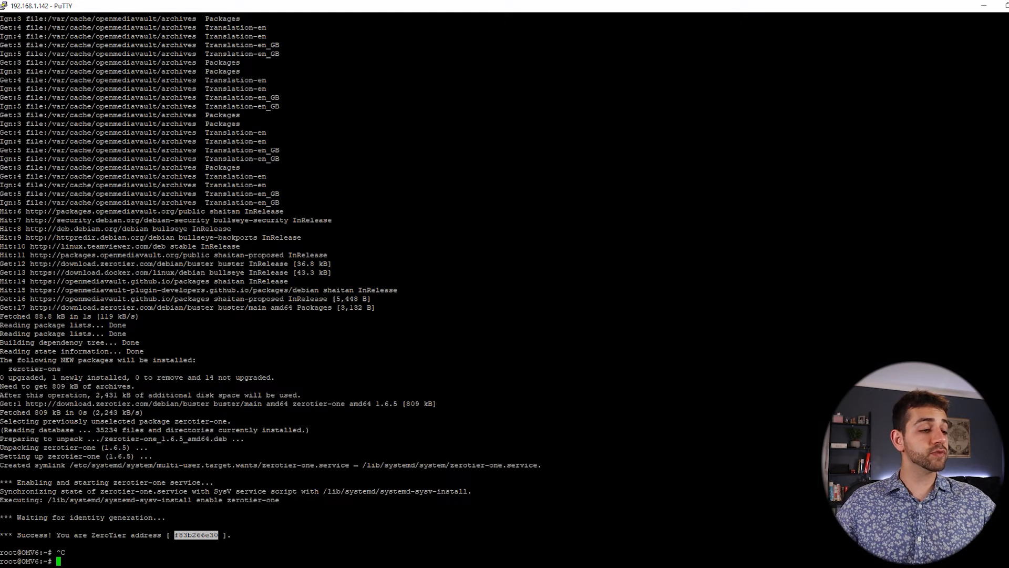
Paste node ID f83b266e30 into Manually Add Member and submit it.
click(302, 544)
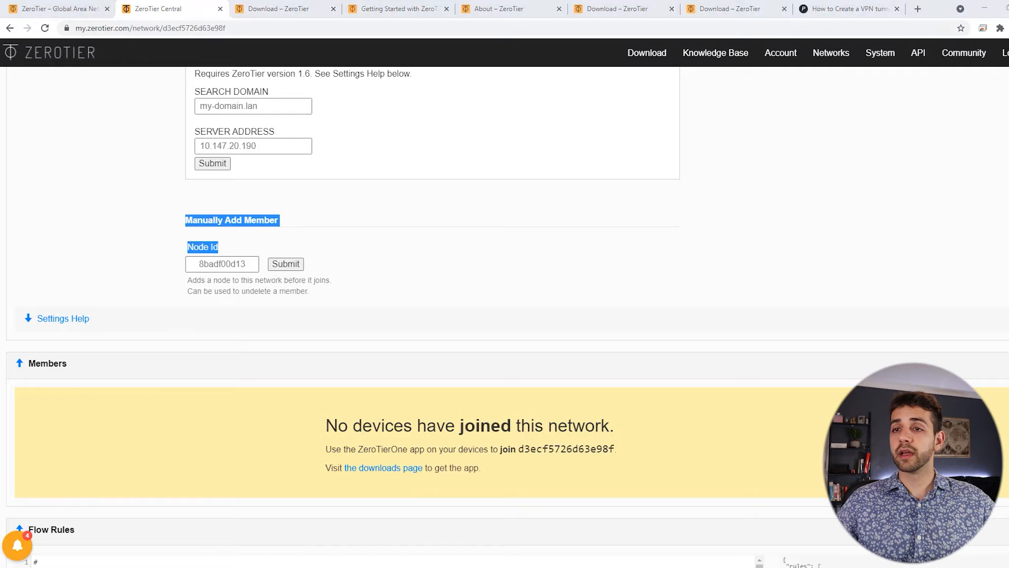
click(224, 265)
text(f83b266e30)
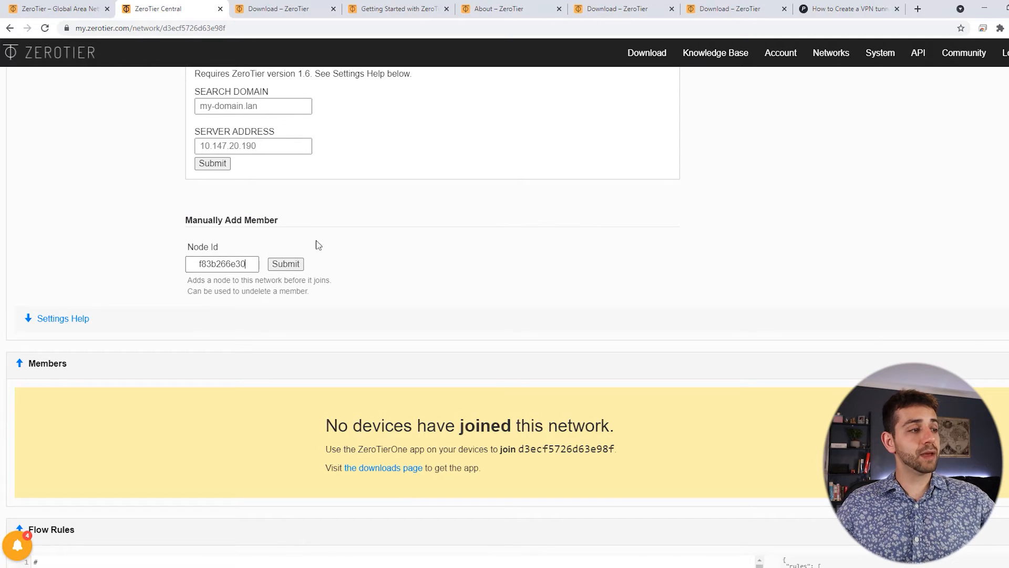
click(285, 264)
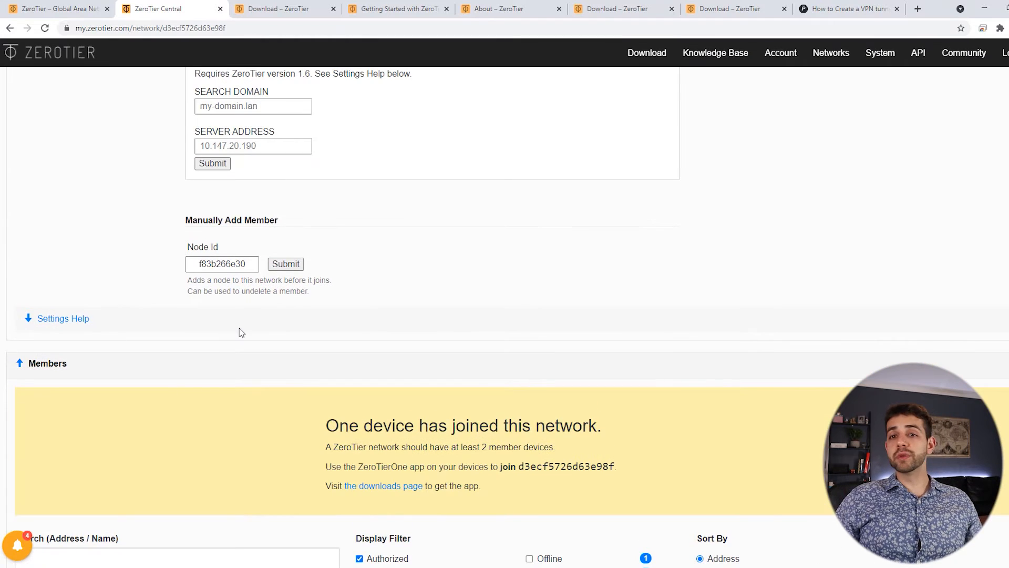
Name the new member OMV6 with description Sauberlab, then reload the network page.
scroll(212, 454, down, 4)
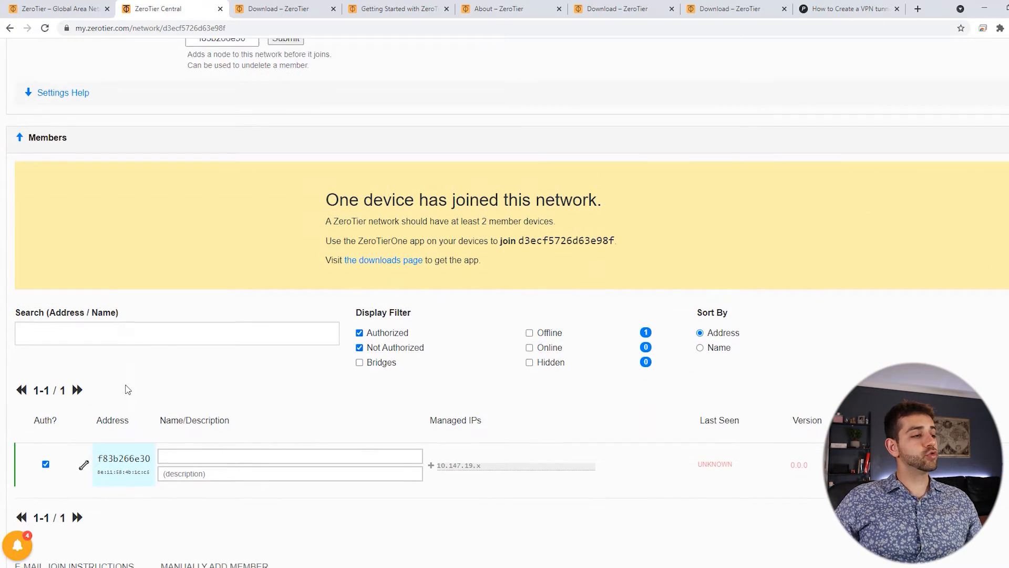
scroll(126, 389, down, 2)
text(OMV6)
click(182, 374)
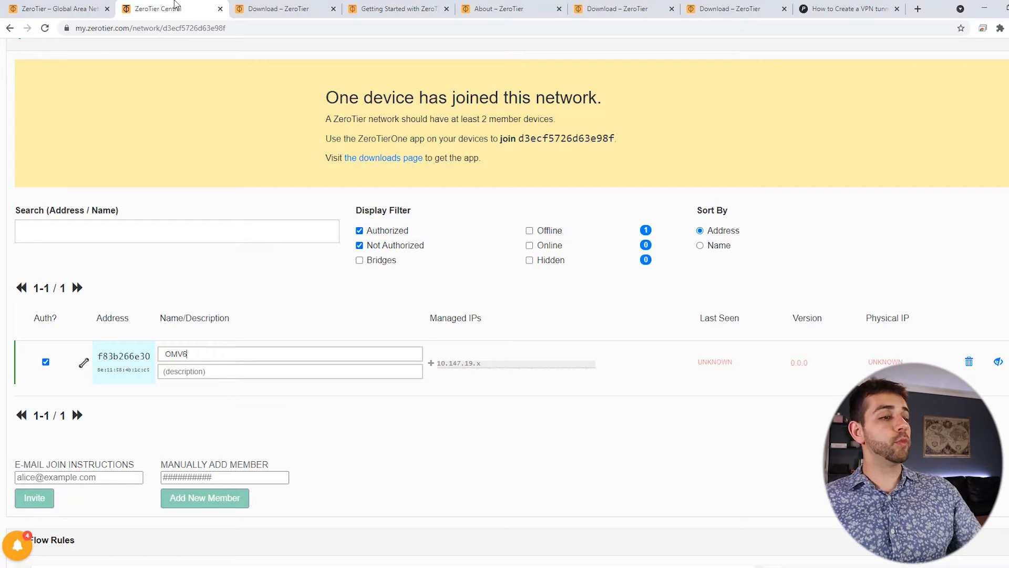
text(Sauberlab)
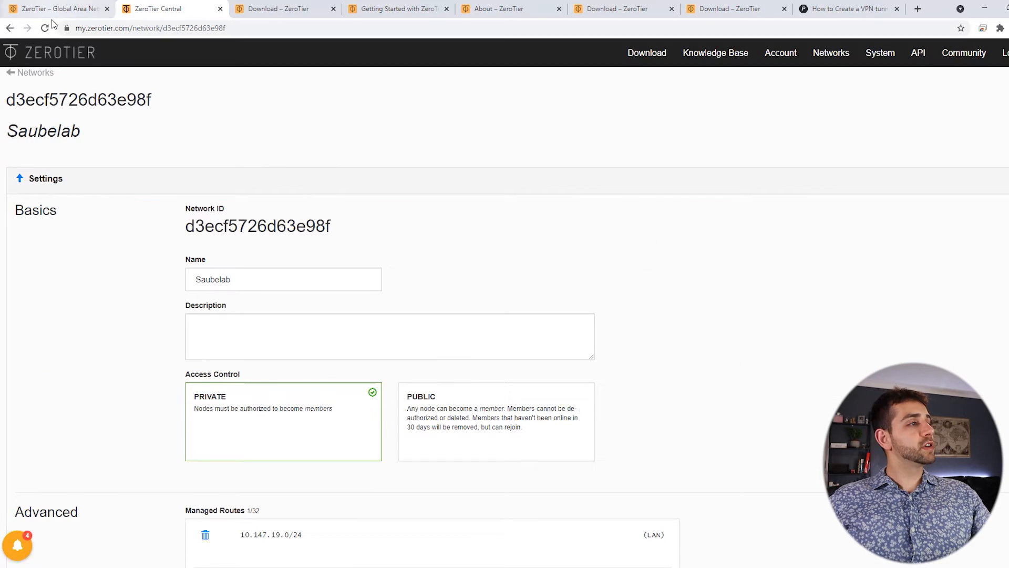
click(45, 27)
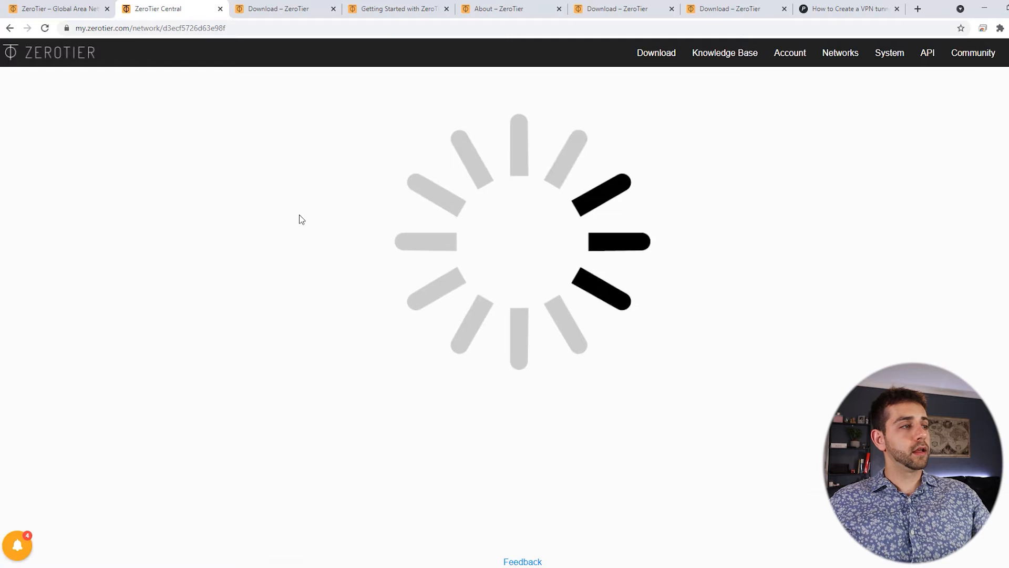
Check OMV6 shows ONLINE at 10.147.19.37, then select network ID d3ecf5726d63e98f.
scroll(413, 223, down, 20)
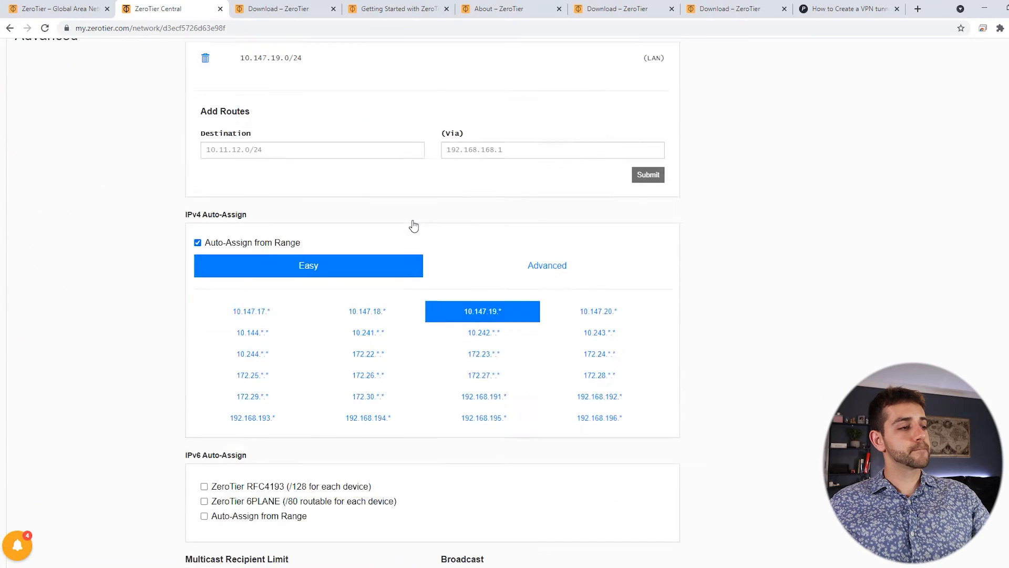
scroll(413, 225, down, 3)
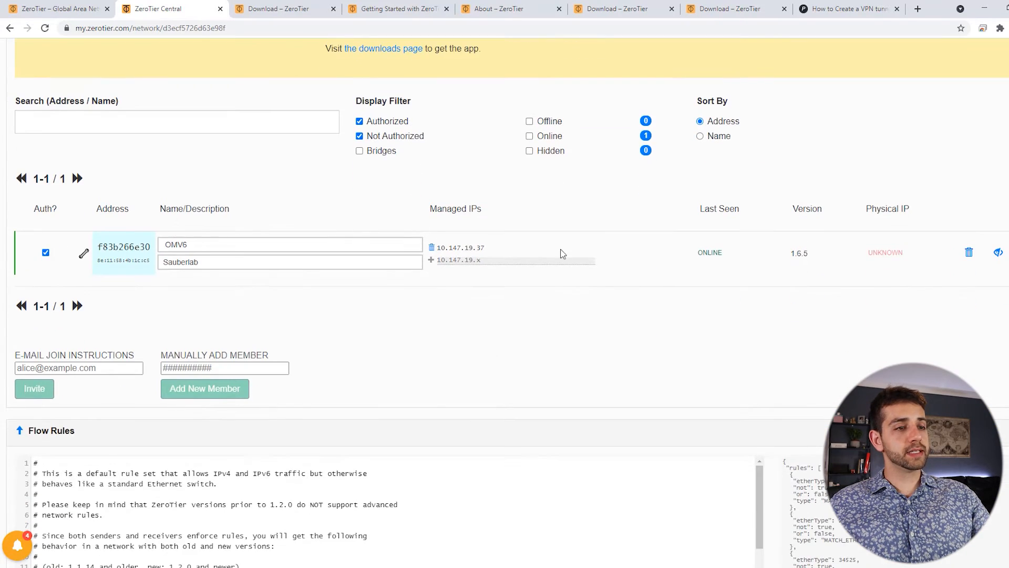
drag(698, 253, 724, 252)
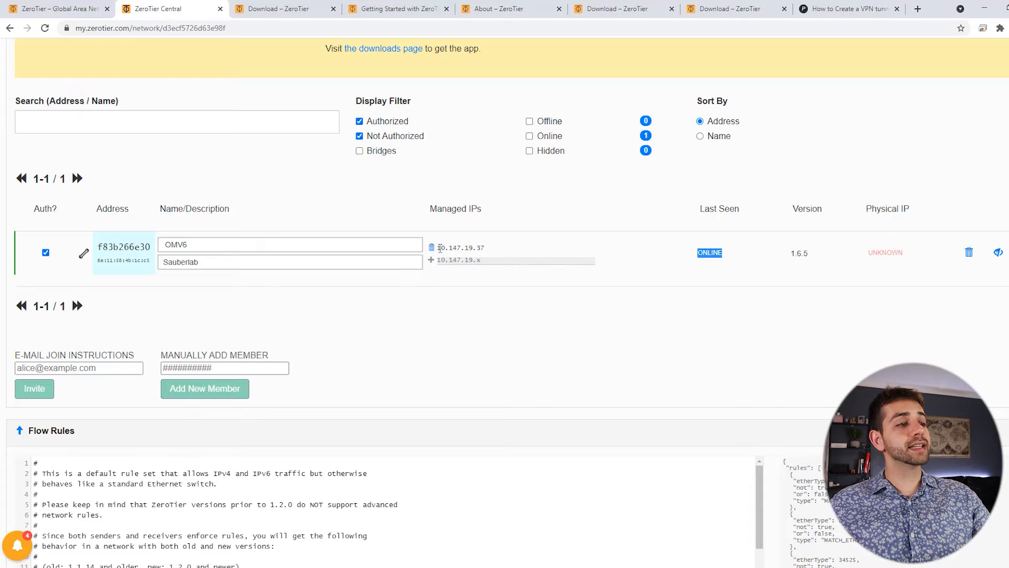
scroll(550, 334, down, 1)
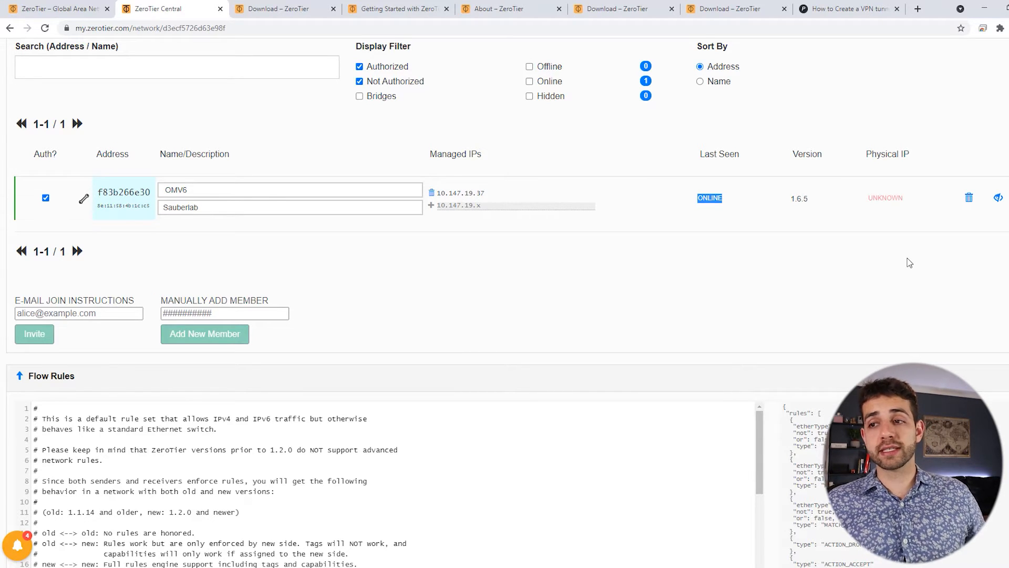
scroll(308, 225, up, 15)
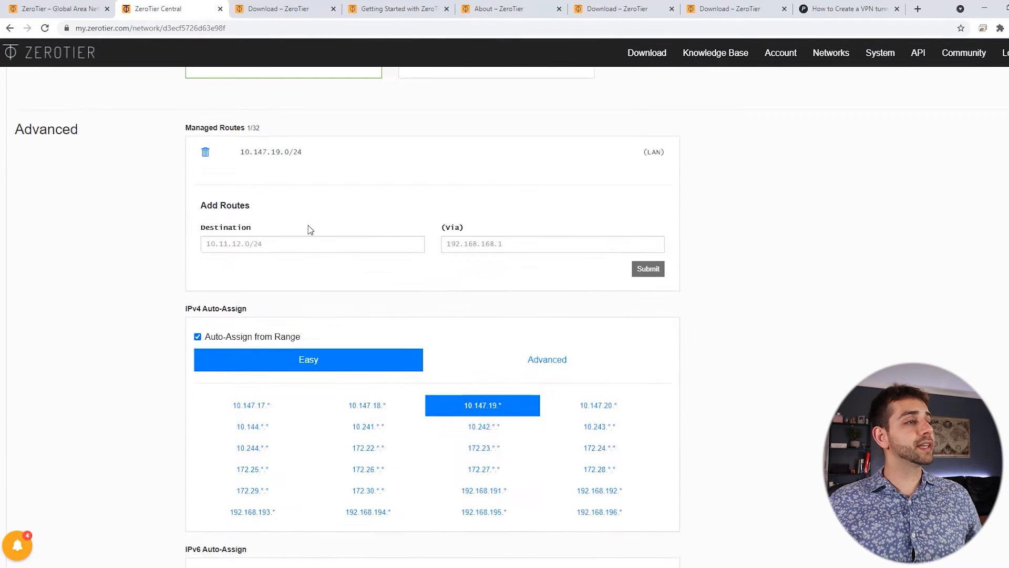
drag(186, 237, 352, 241)
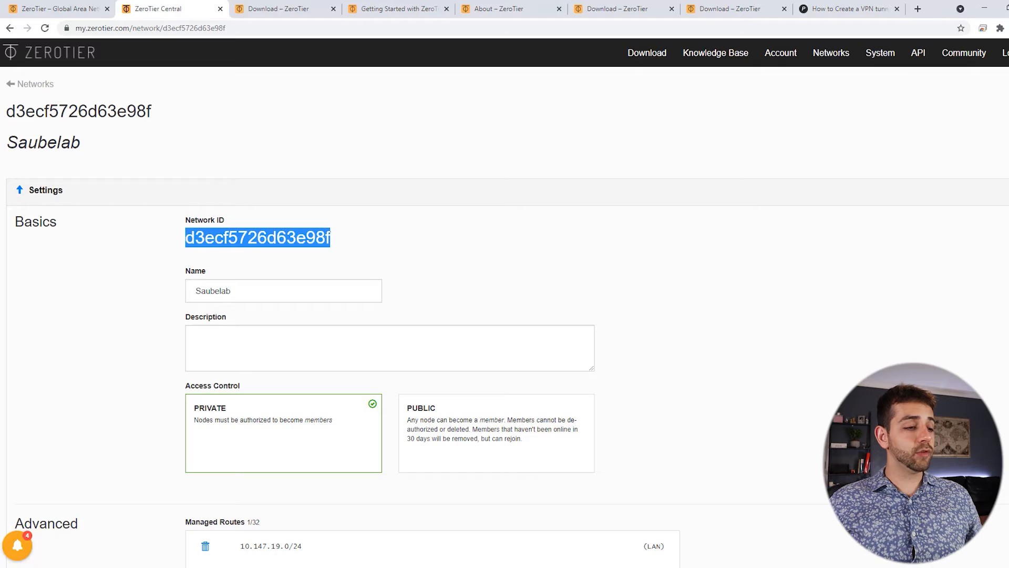
key(alt+Tab)
text(sudo zerotier-cli join d3ecf5726d63e98f)
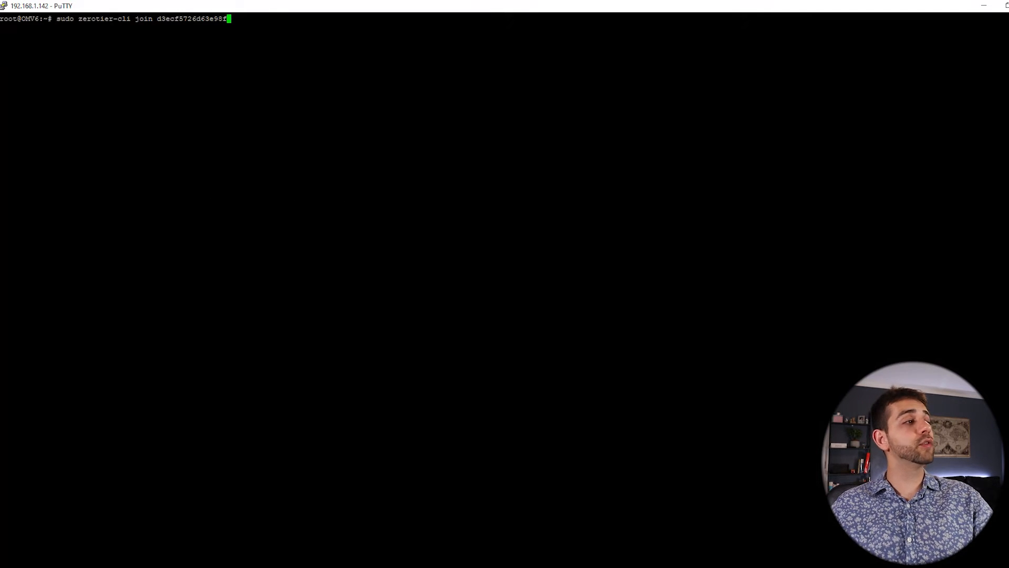
key(Return)
triple_click(72, 28)
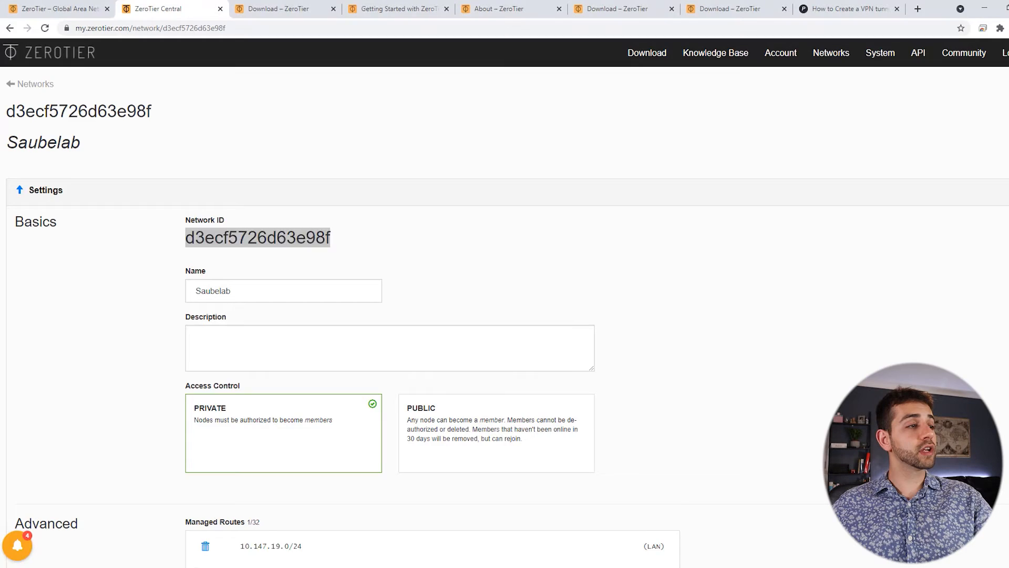
click(45, 29)
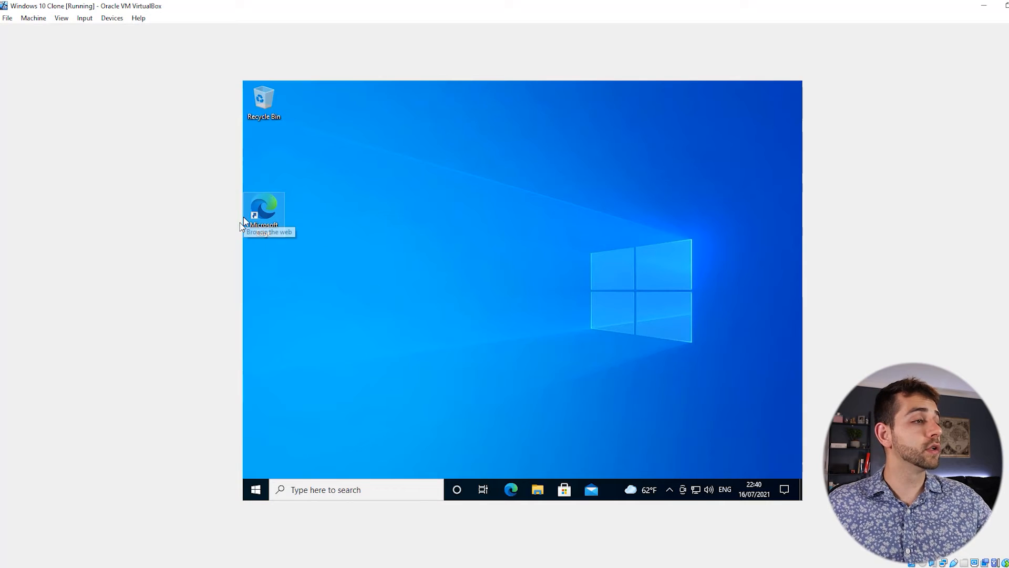
Launch Edge, accept the privacy notice, search 'zerotier' and open zerotier.com maximized.
double_click(258, 216)
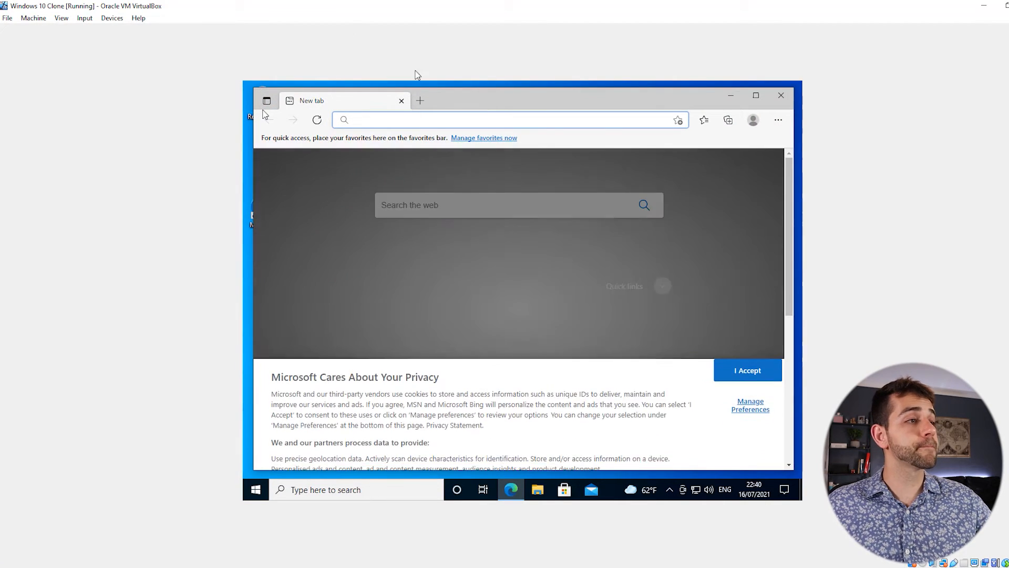
click(753, 343)
click(437, 121)
text(zerotier)
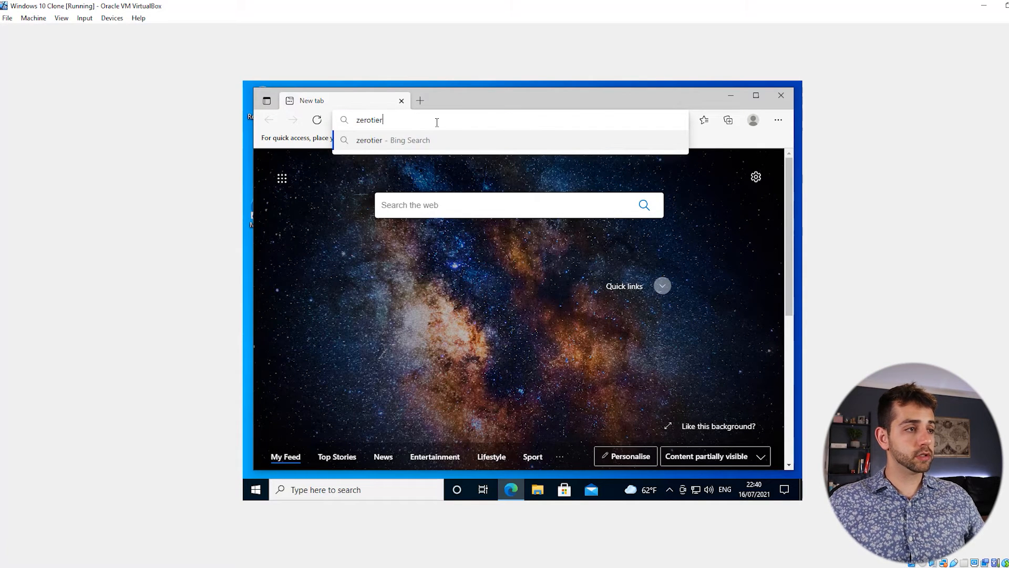
key(Return)
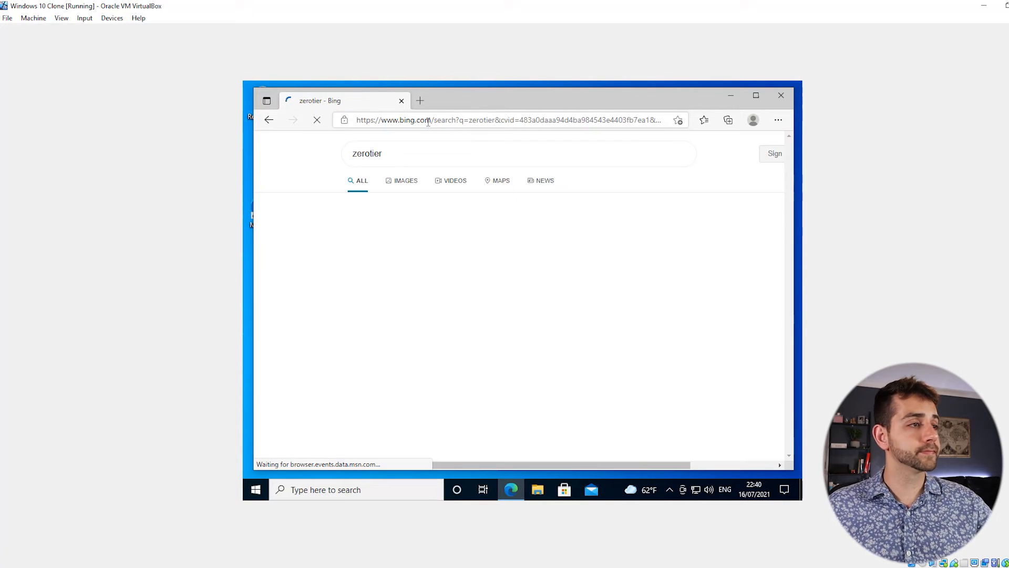
click(429, 231)
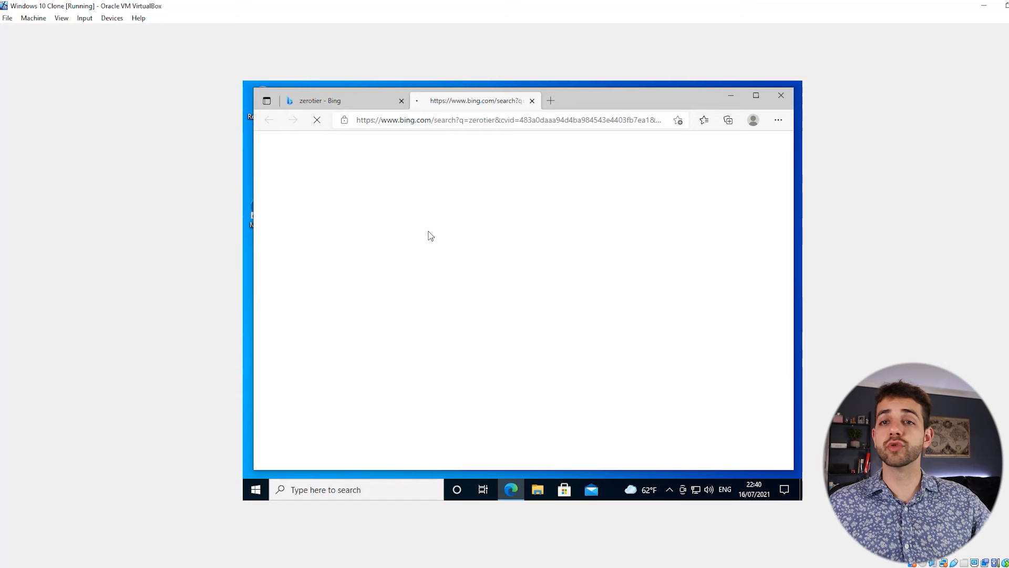
click(401, 101)
double_click(501, 102)
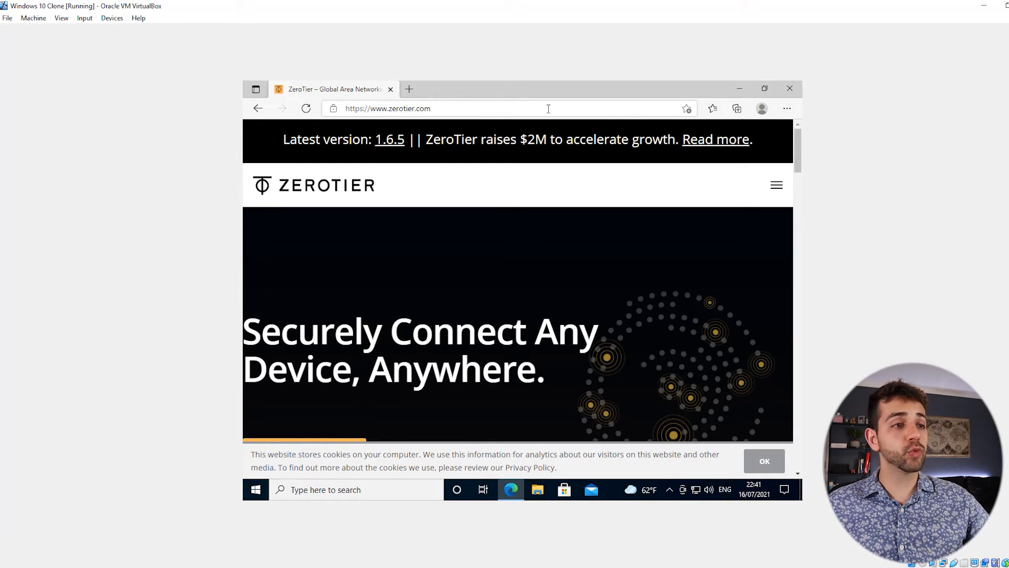
Go to the ZeroTier download page and download the Windows installer ZeroTier One.msi.
click(774, 195)
click(284, 261)
click(401, 383)
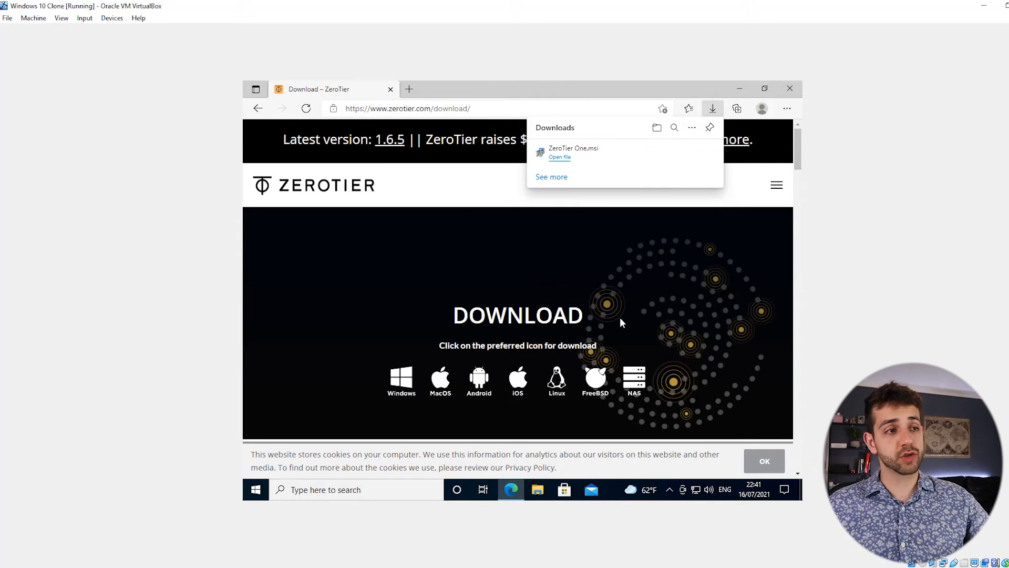
Run the downloaded ZeroTier One.msi, approve the changes, and dismiss the completion message.
click(561, 158)
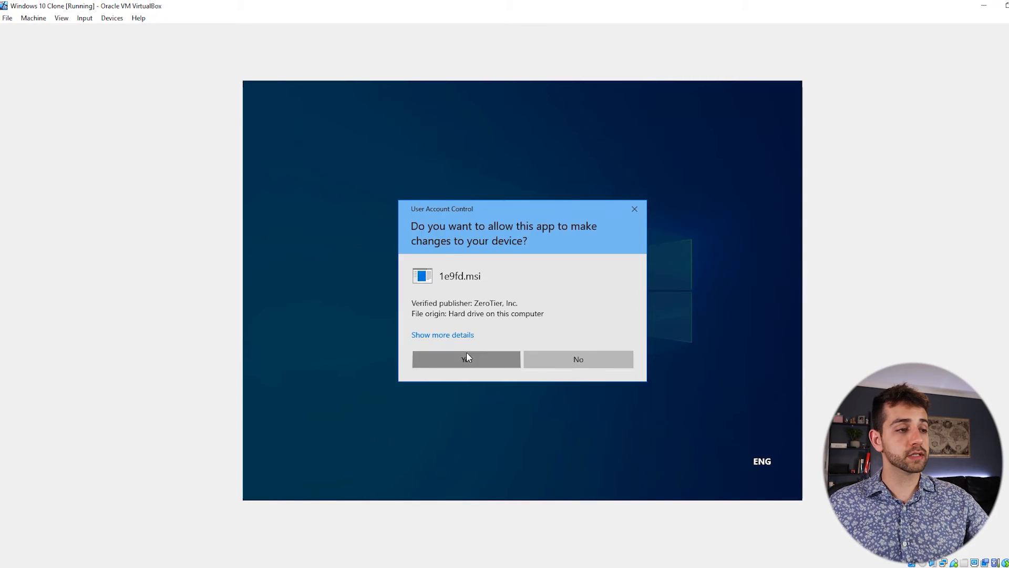
click(467, 357)
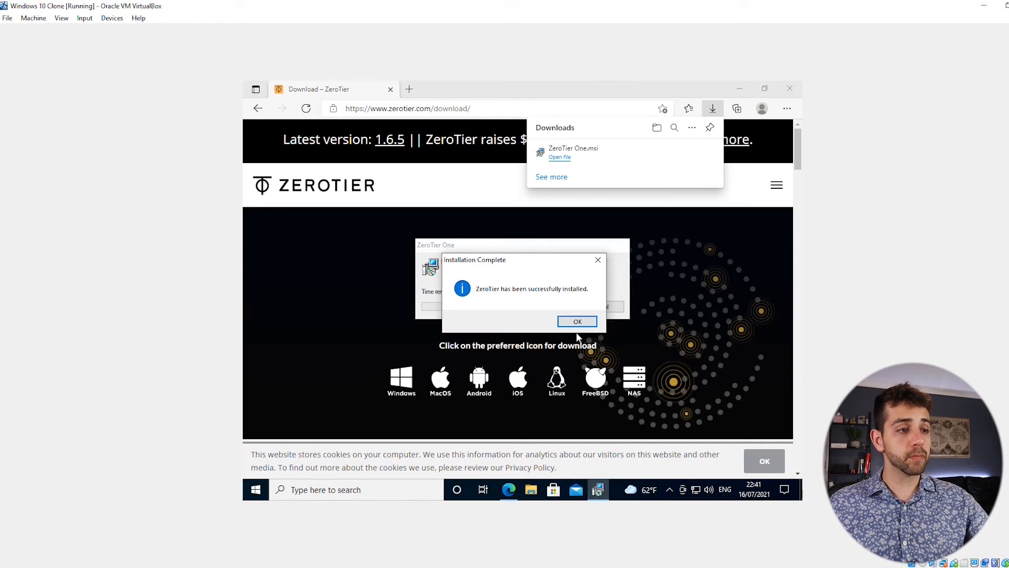
click(578, 323)
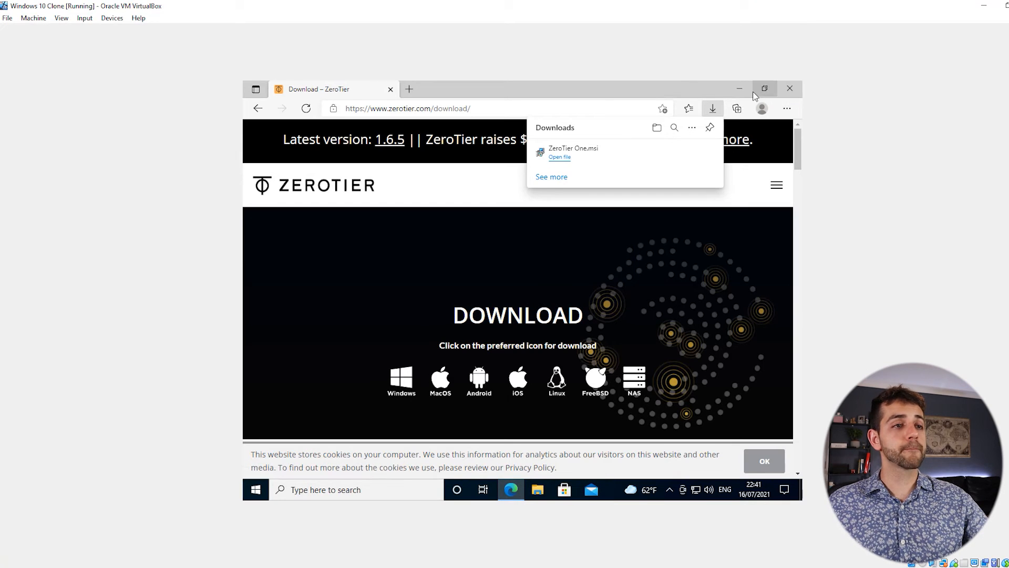
Start ZeroTier One from Recently added with administrator approval, then minimize Edge.
click(257, 489)
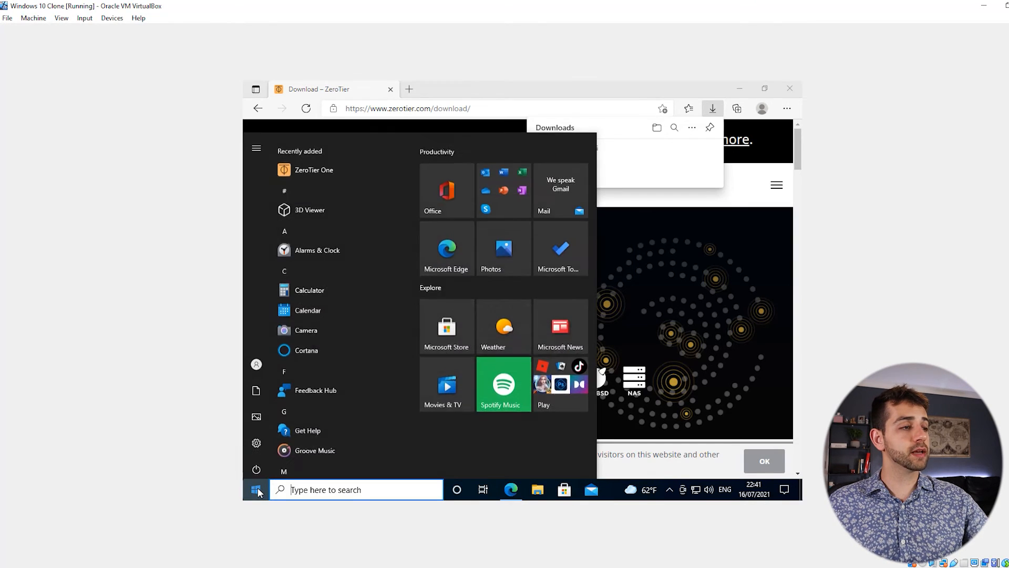
click(296, 162)
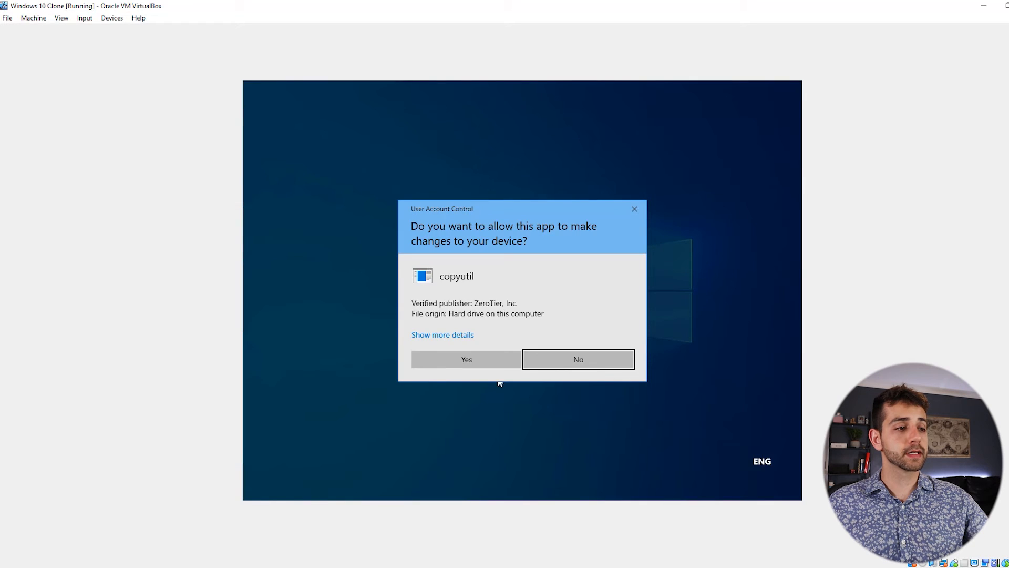
click(485, 361)
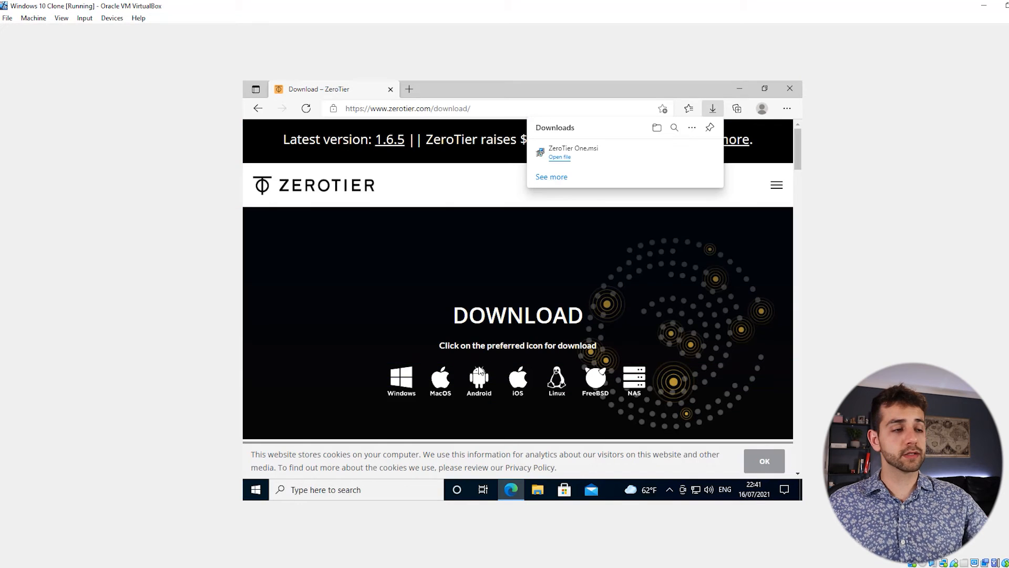
click(740, 89)
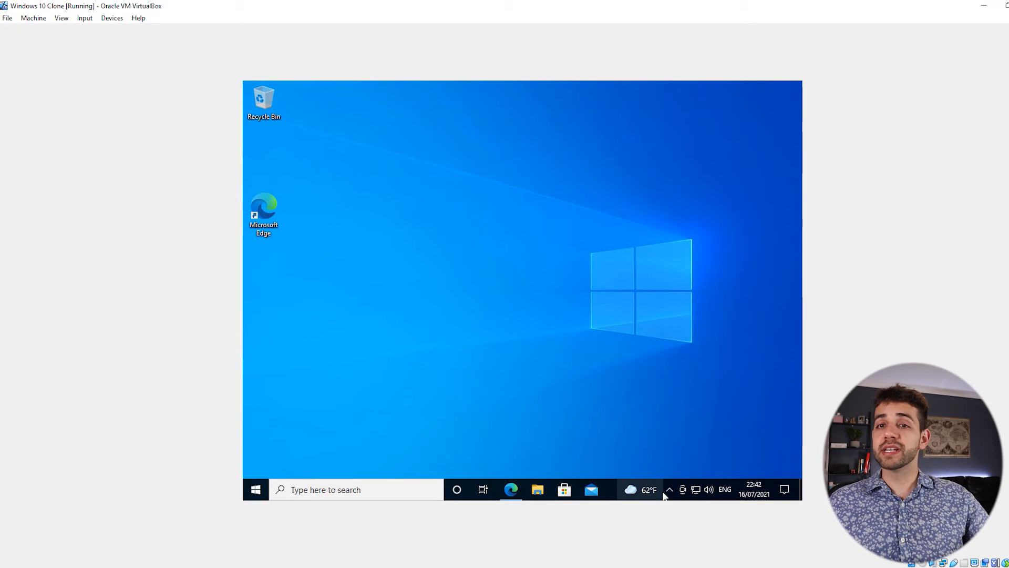
From the ZeroTier tray icon's menu, open the Join Network dialog.
mouse_move(663, 492)
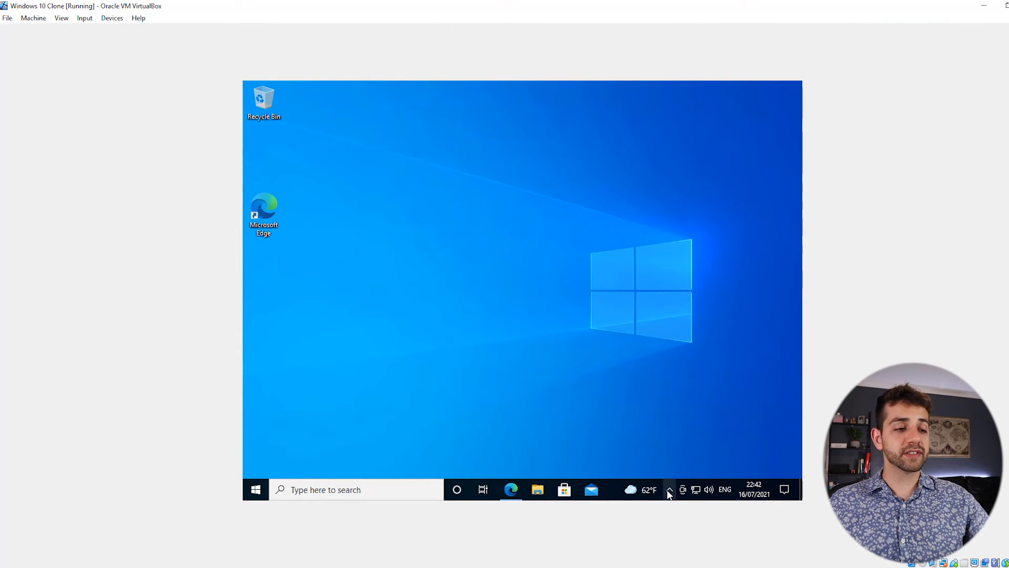
click(669, 492)
right_click(681, 468)
click(681, 468)
click(681, 468)
click(623, 379)
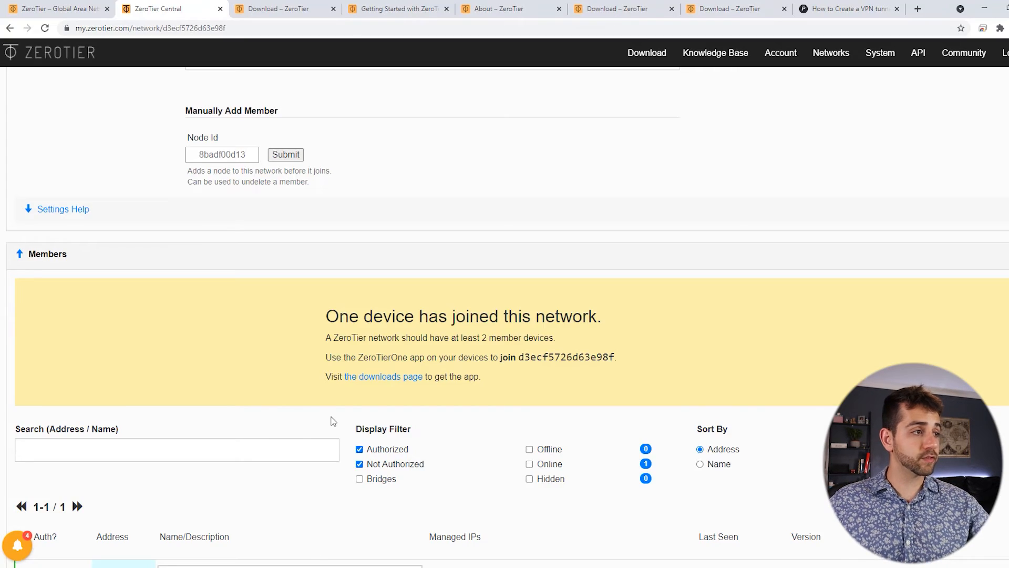
Copy network ID d3ecf5726d63e98f from Central and join it in the VM.
scroll(332, 421, up, 15)
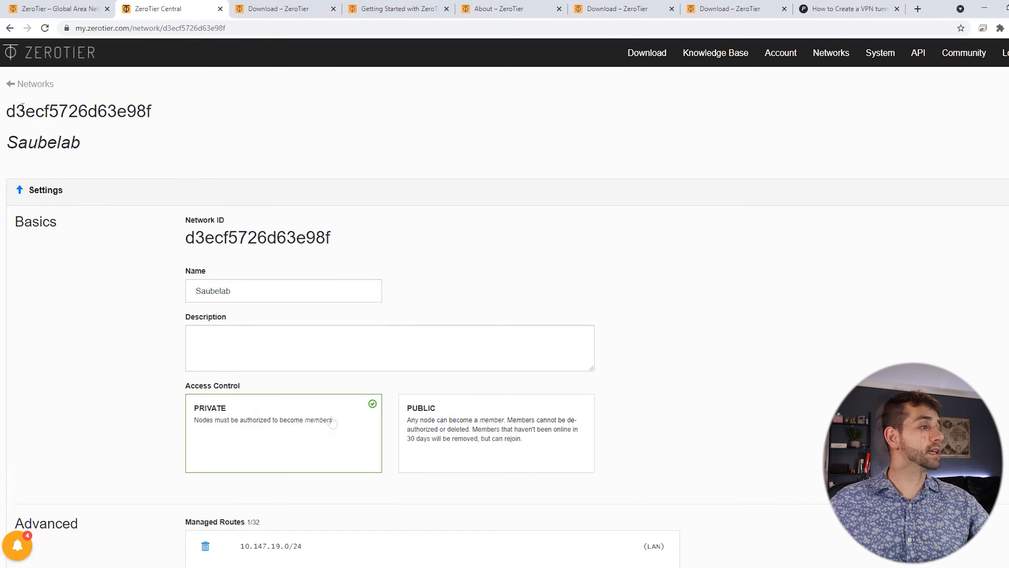
drag(6, 117, 168, 114)
key(ctrl+c)
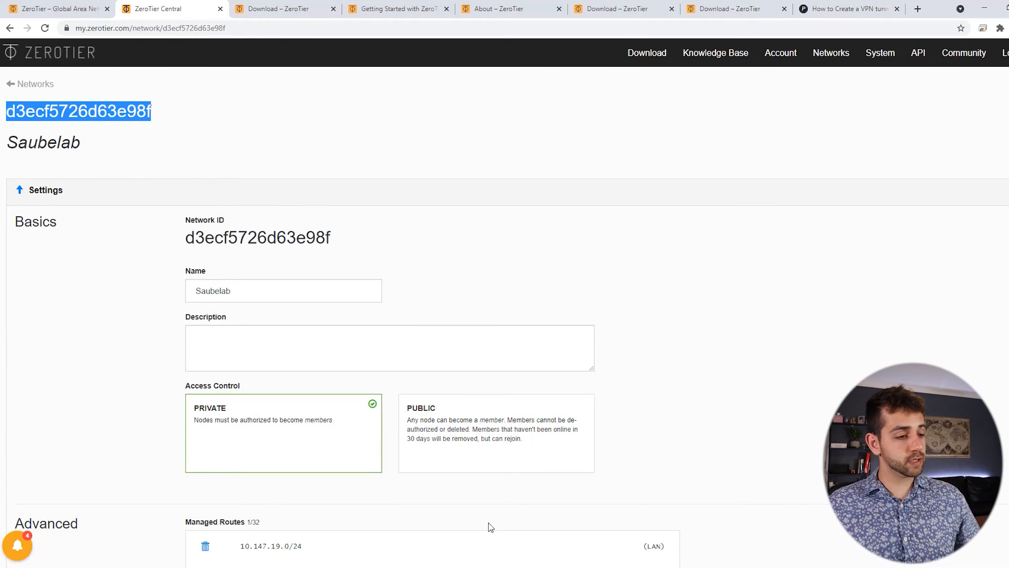
click(446, 567)
click(476, 540)
click(721, 436)
key(ctrl+v)
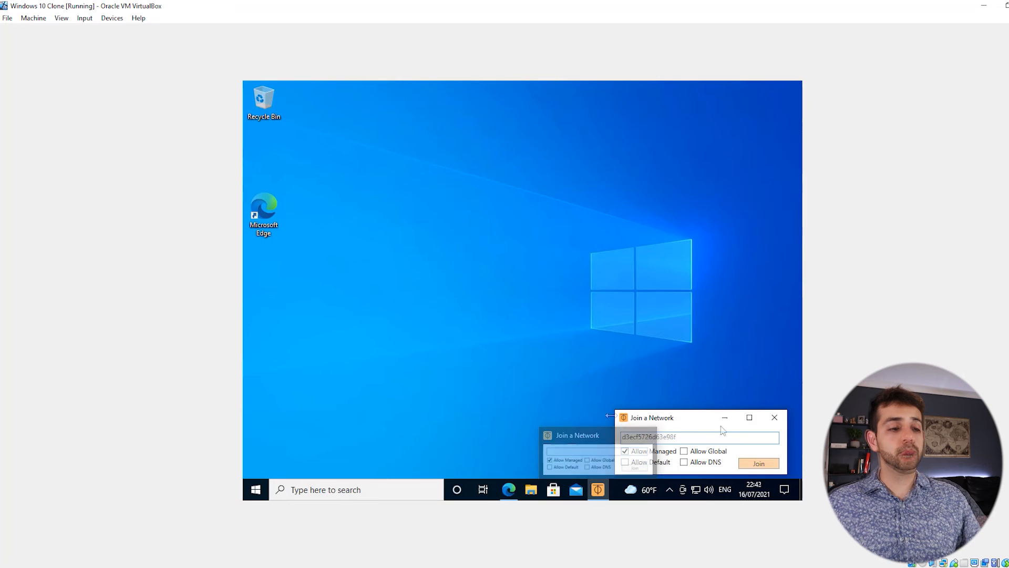
click(758, 464)
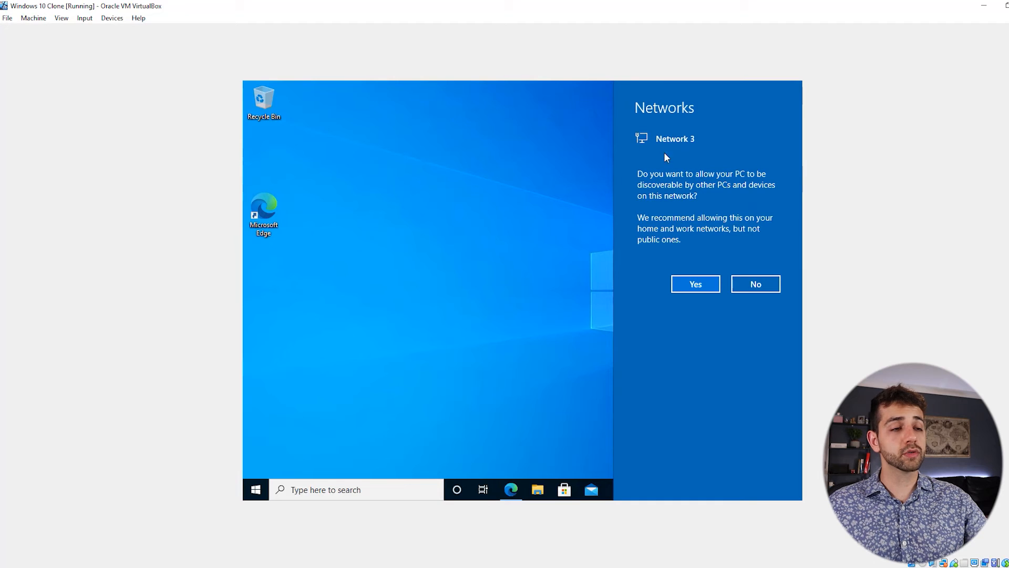
Allow the PC to be discoverable and confirm the joined network in ZeroTier's menu.
click(696, 288)
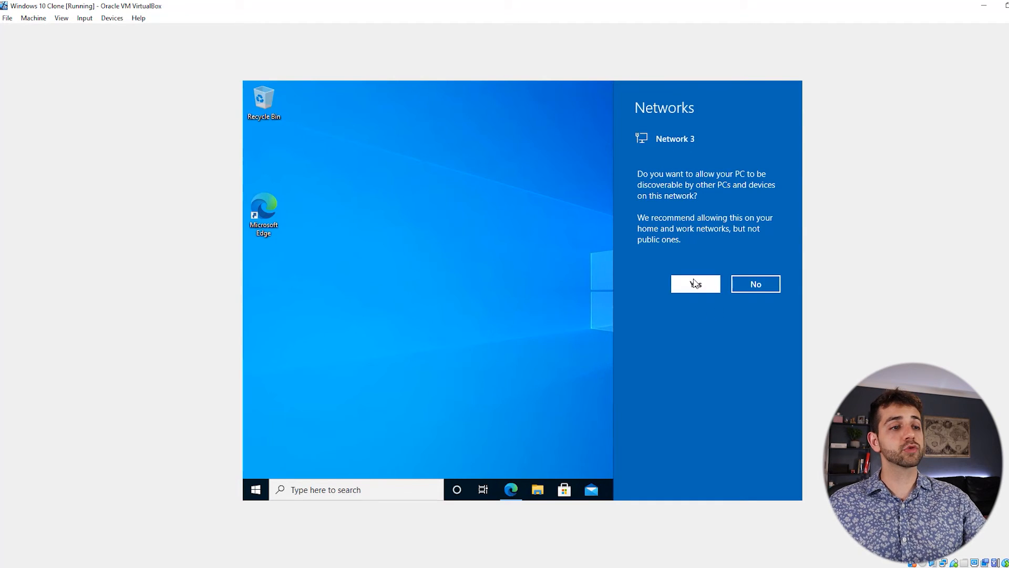
click(669, 488)
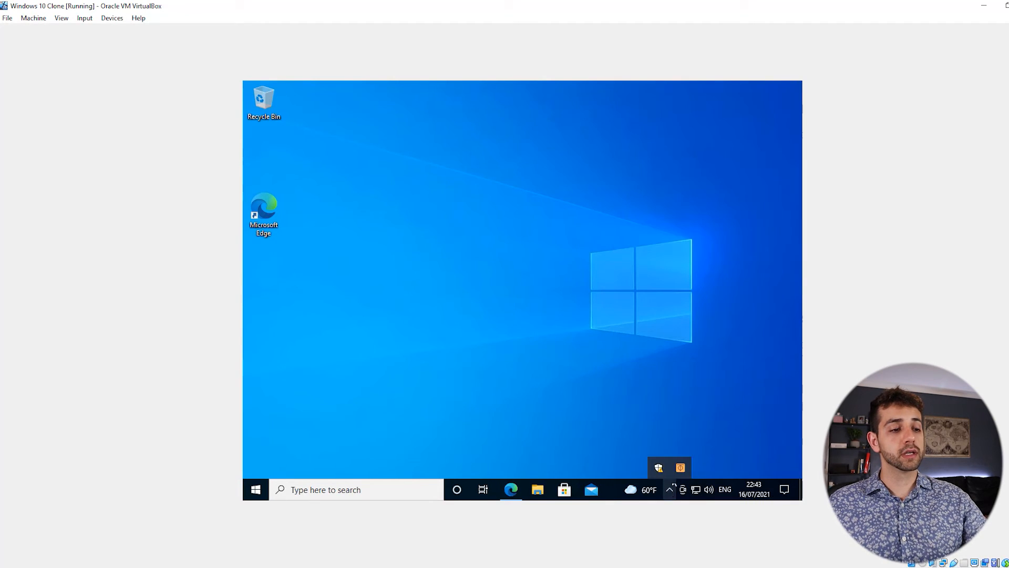
click(681, 468)
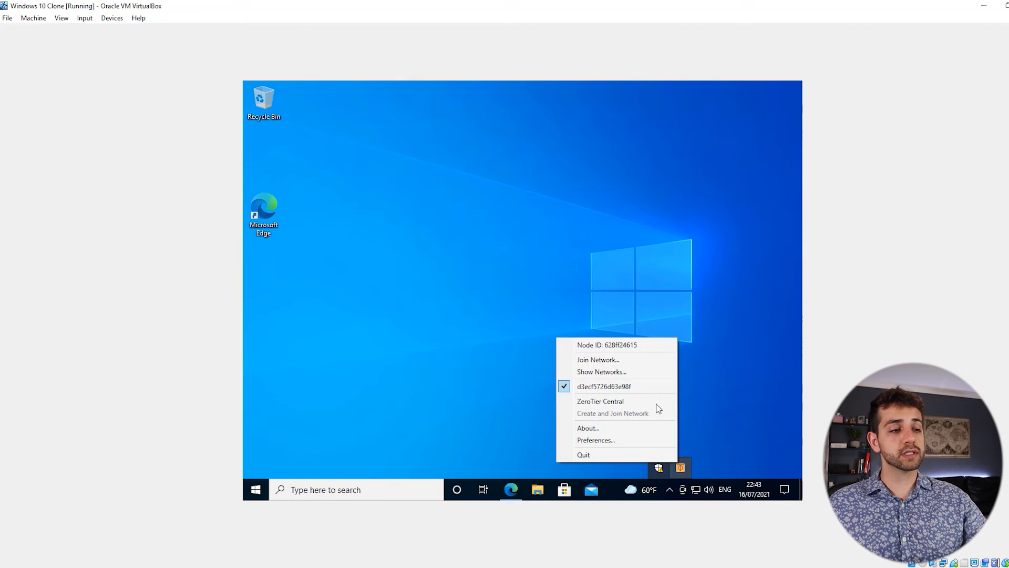
click(621, 379)
click(678, 467)
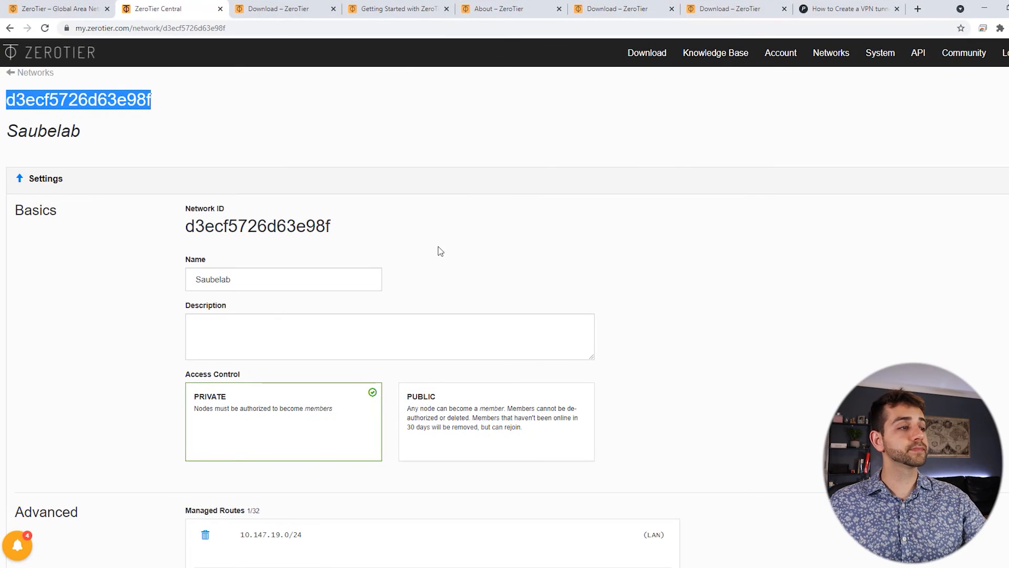
Reload the network page, check the windows member is online, and select OMV6's IP 10.147.19.37.
click(412, 208)
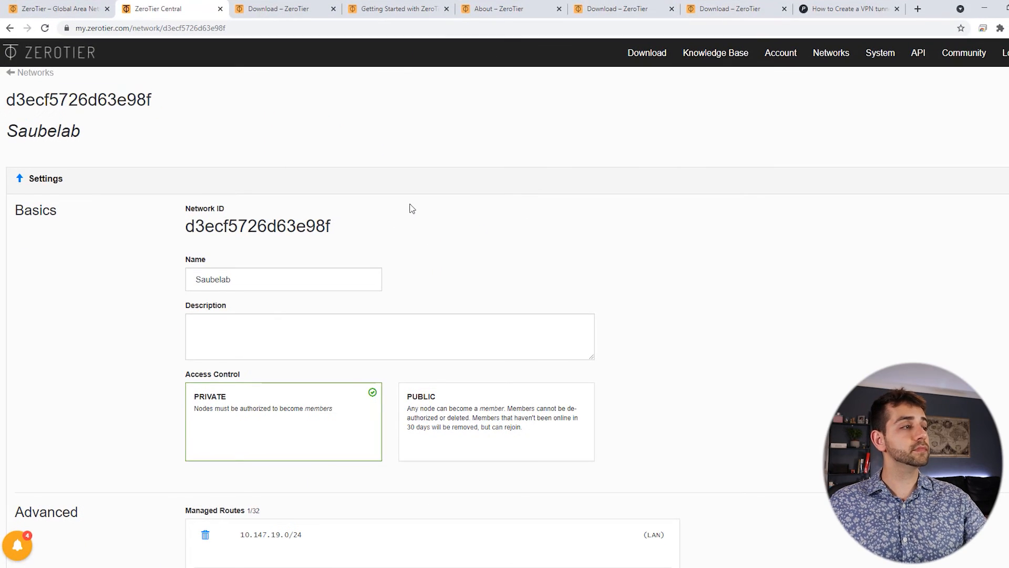
click(45, 29)
scroll(33, 84, down, 3)
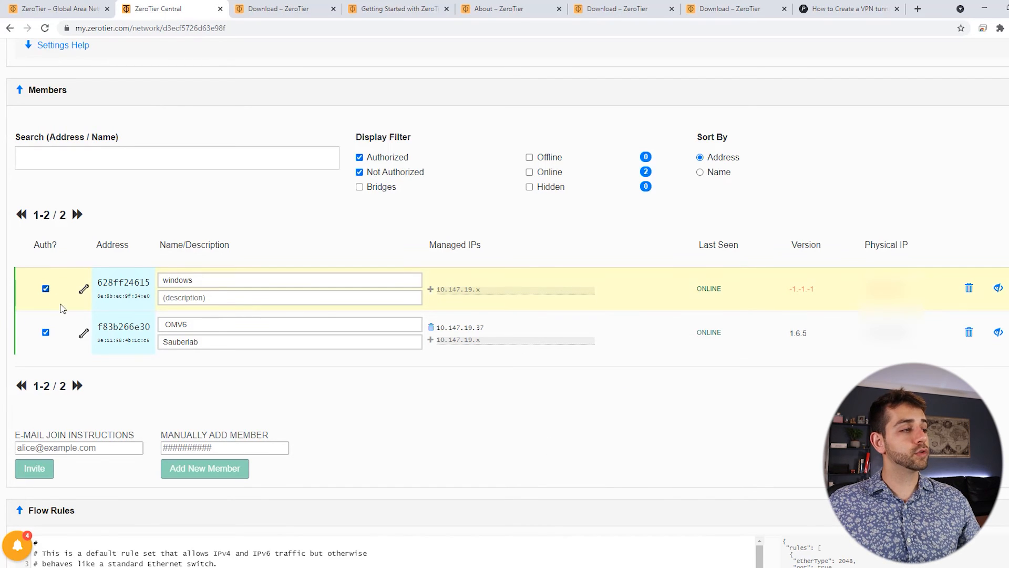
click(84, 290)
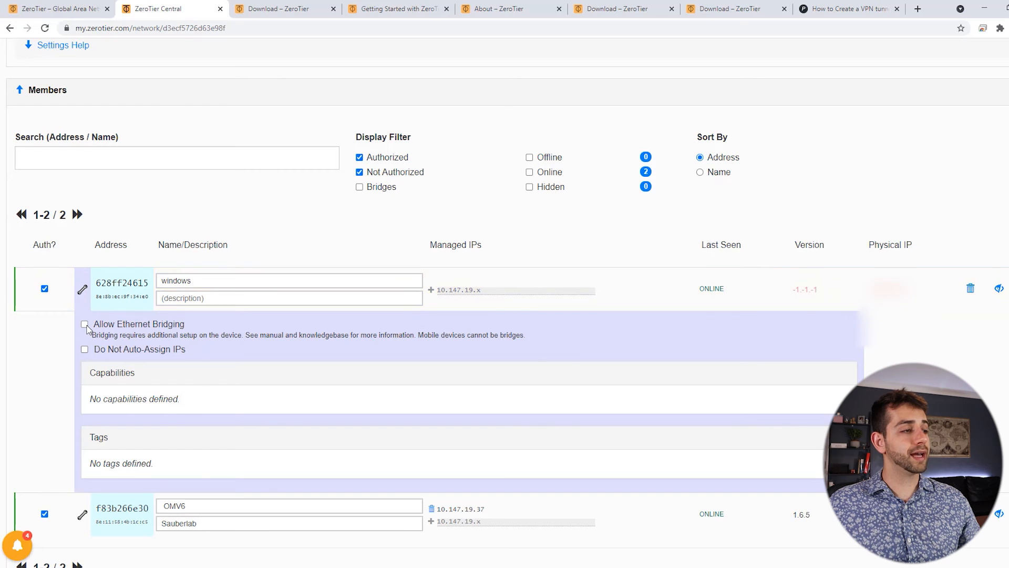
click(82, 291)
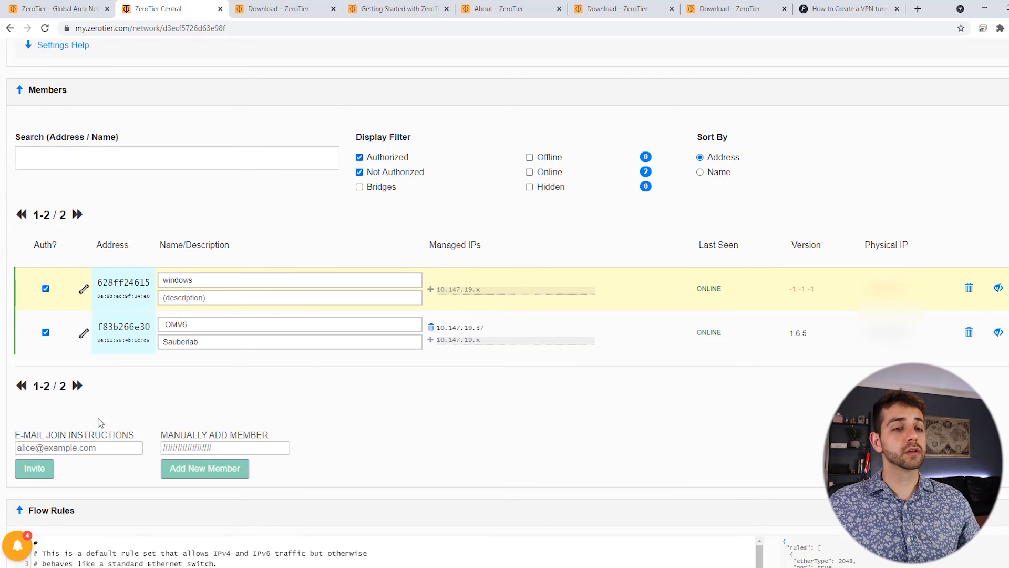
double_click(711, 292)
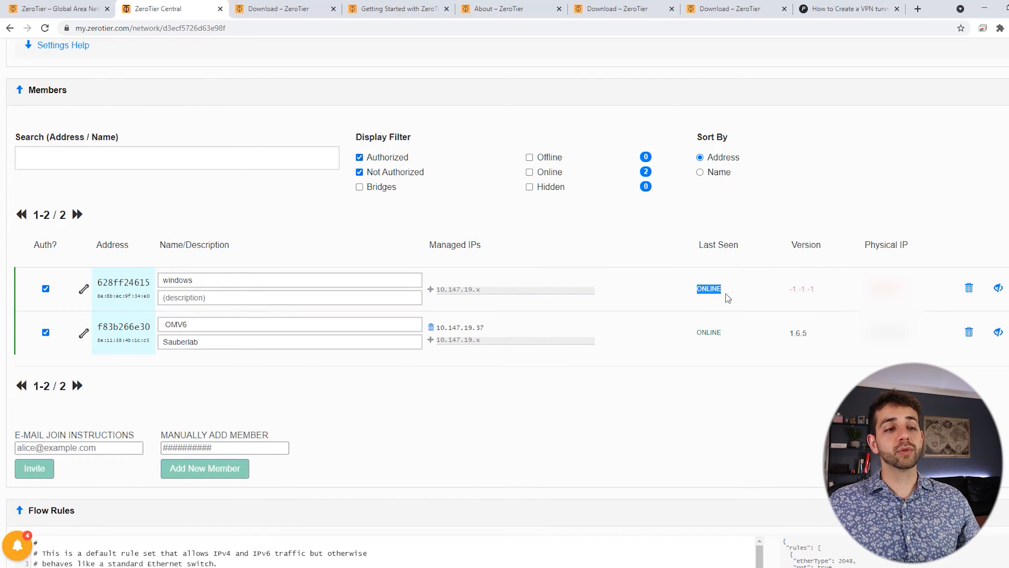
double_click(440, 329)
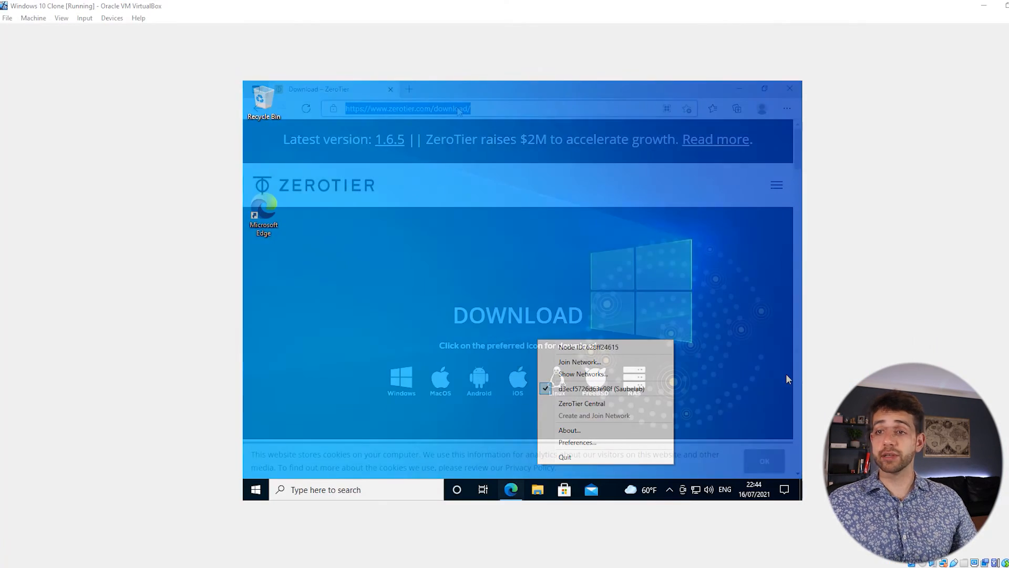
Browse to 10.147.19.37 in Edge to load the openmediavault login page.
click(459, 109)
text(10.147)
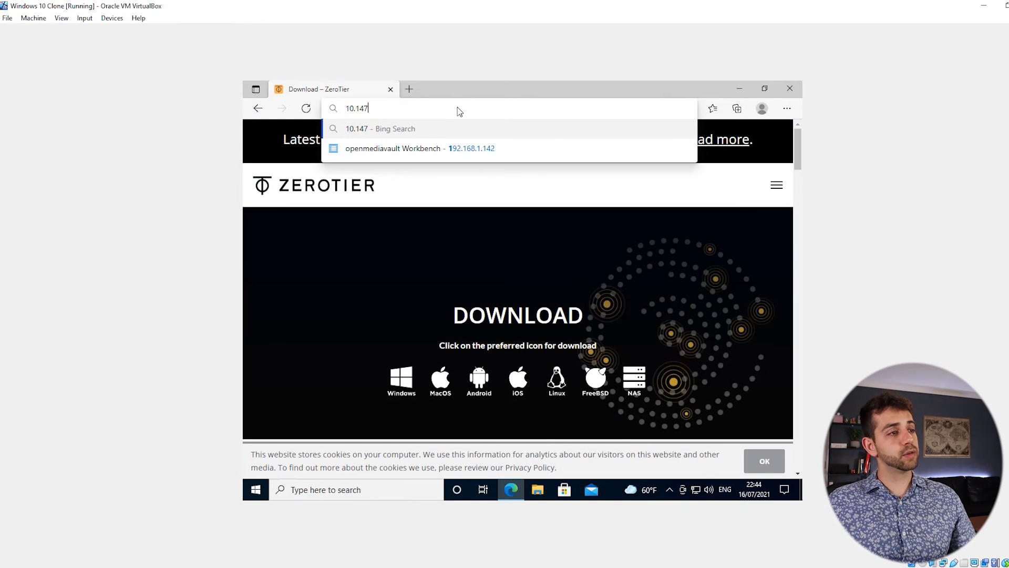
text(.19.37)
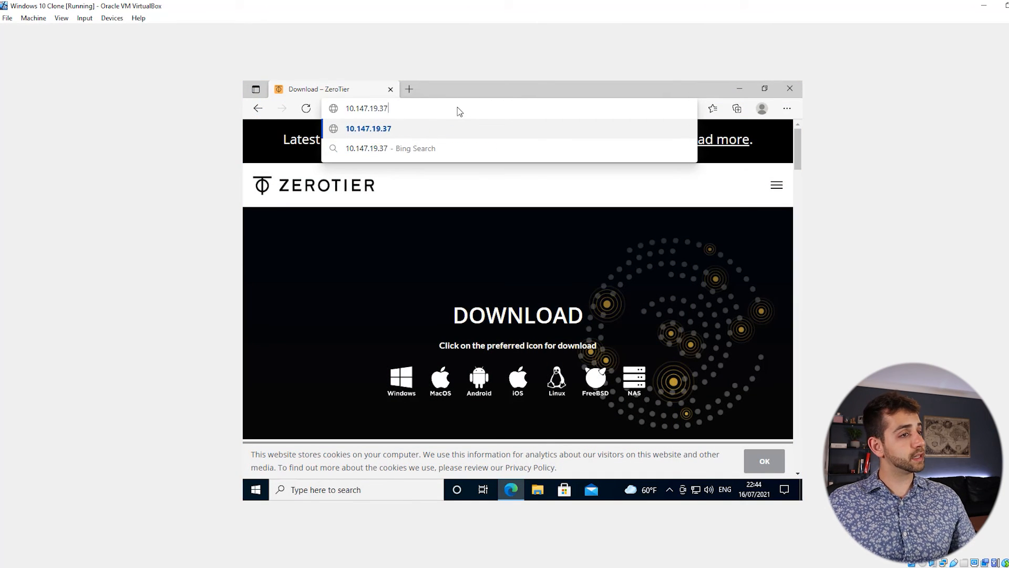
key(Return)
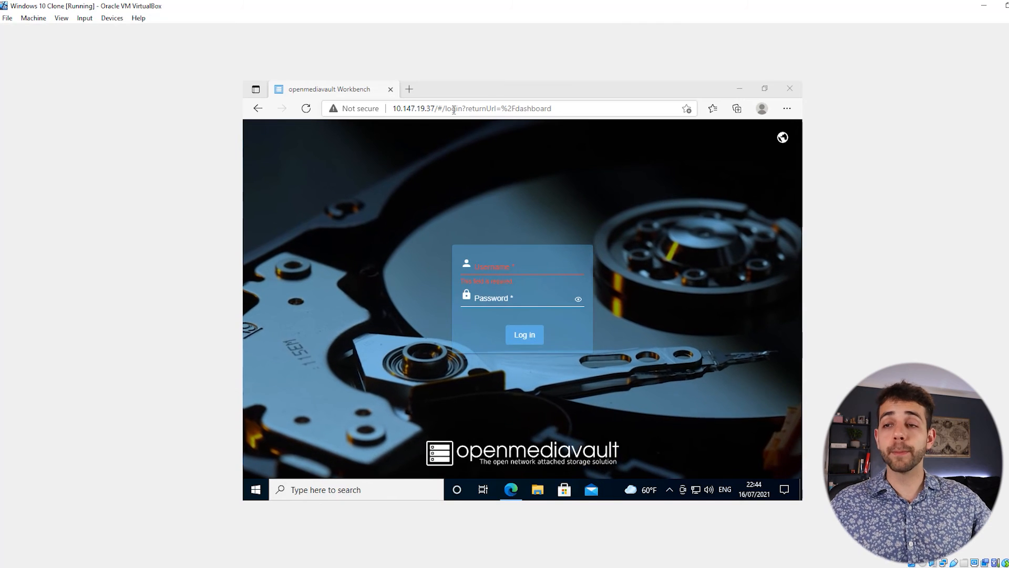
click(257, 108)
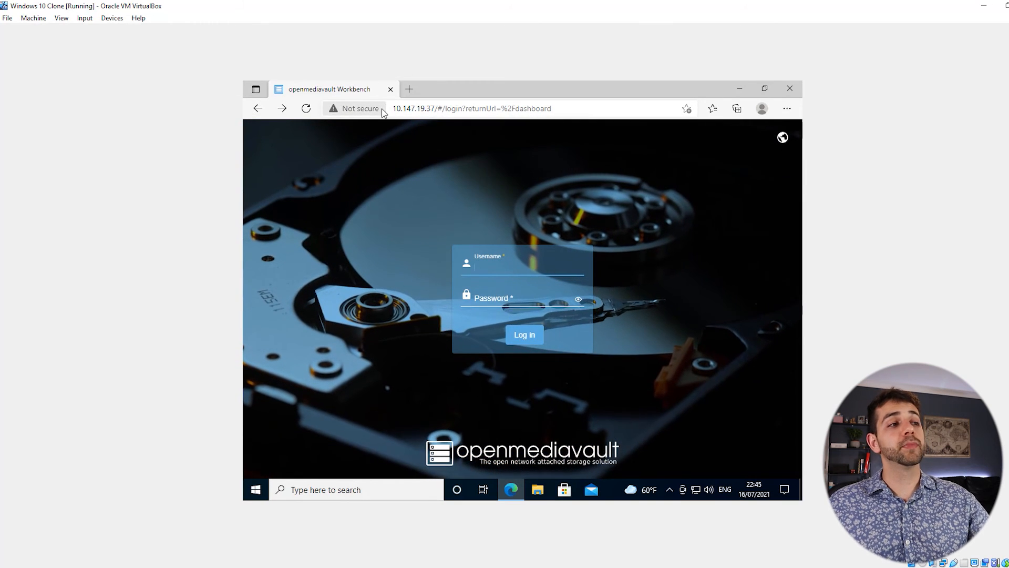
Replace the address with the hostname omv6 and load it.
click(585, 110)
click(597, 109)
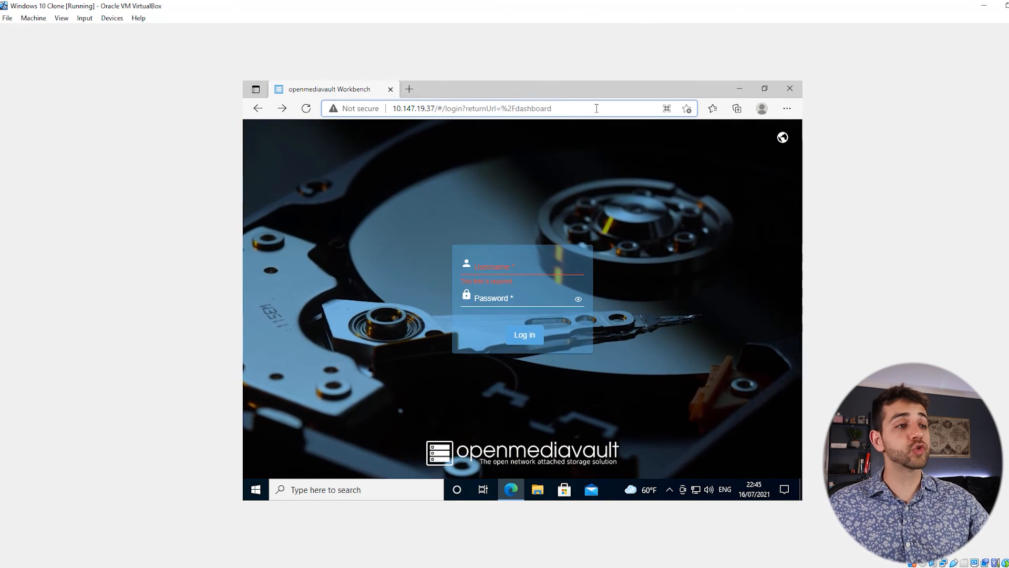
drag(597, 108, 362, 107)
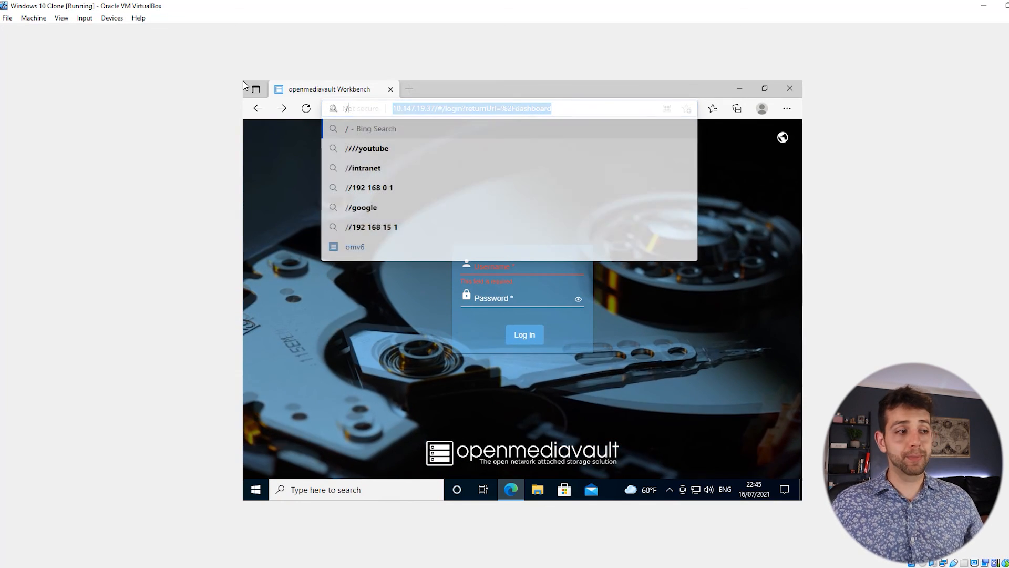
key(BackSpace)
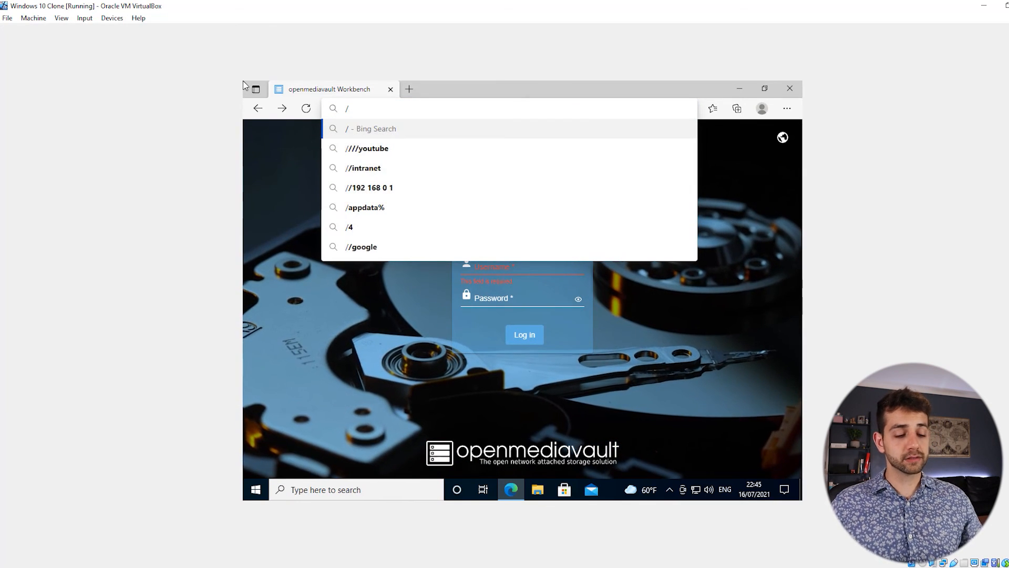
text(omv6)
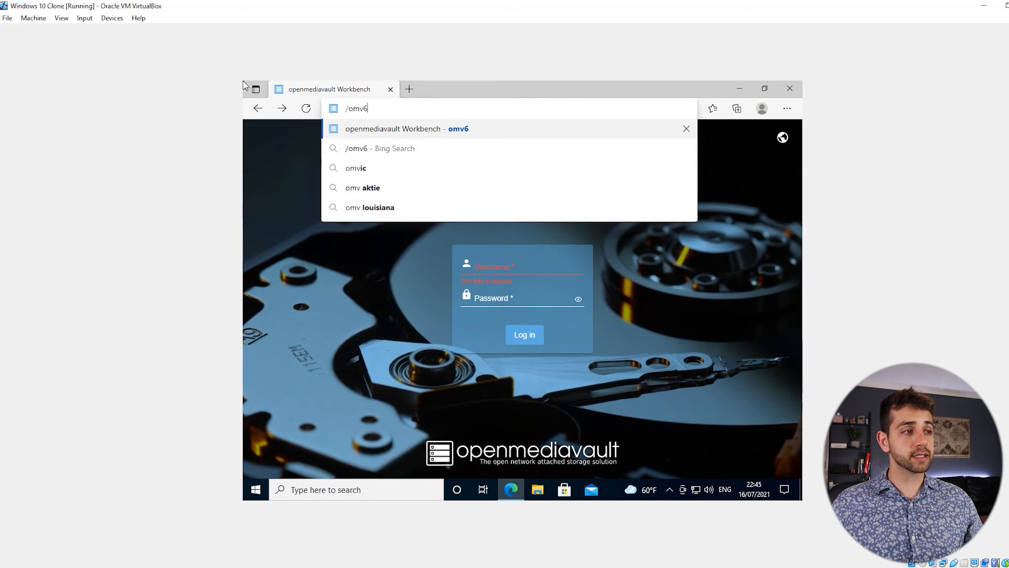
key(Return)
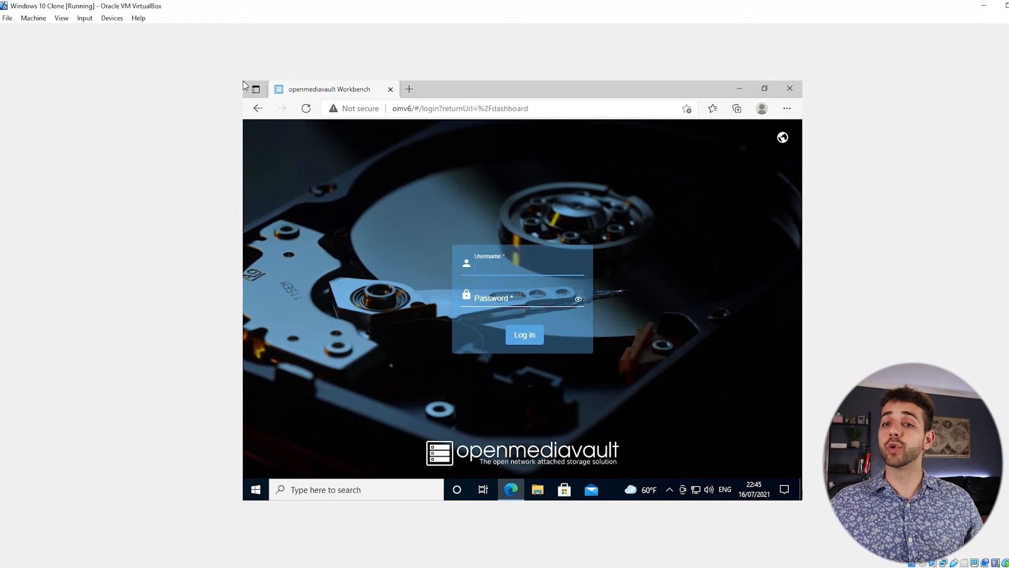